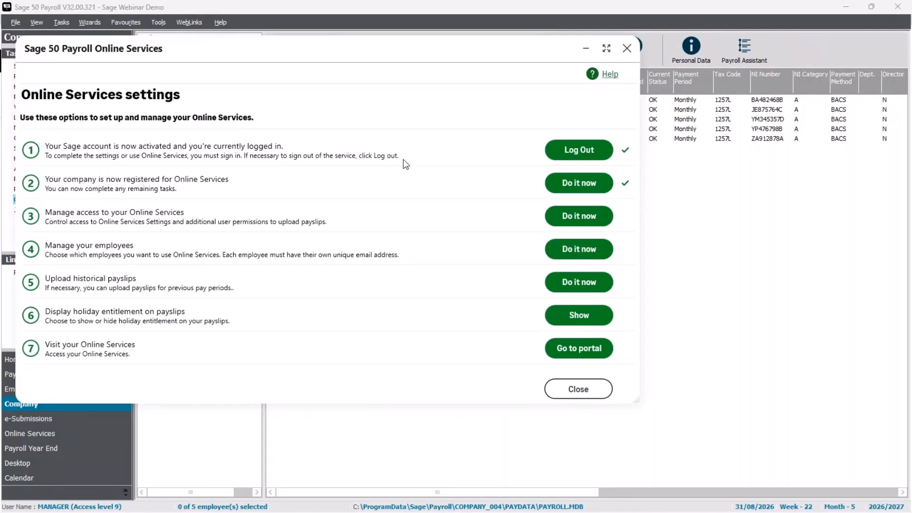
pyautogui.click(582, 222)
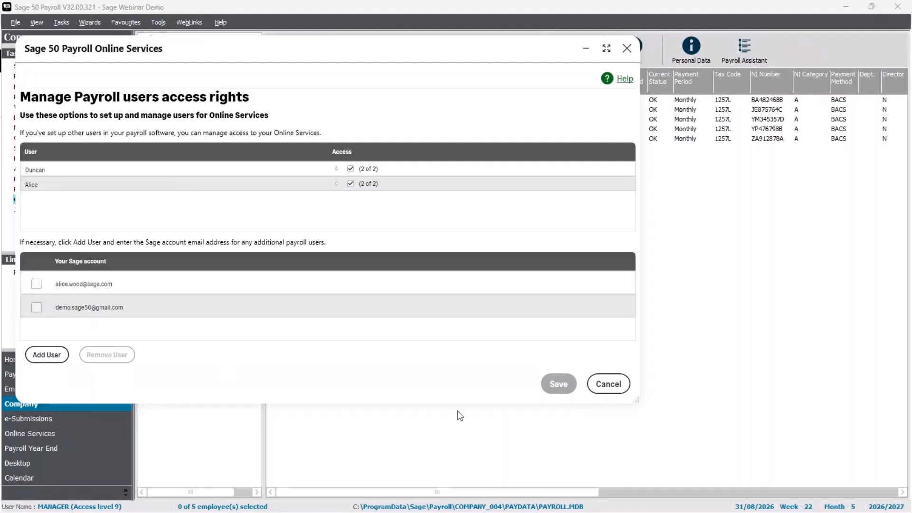
pyautogui.click(608, 391)
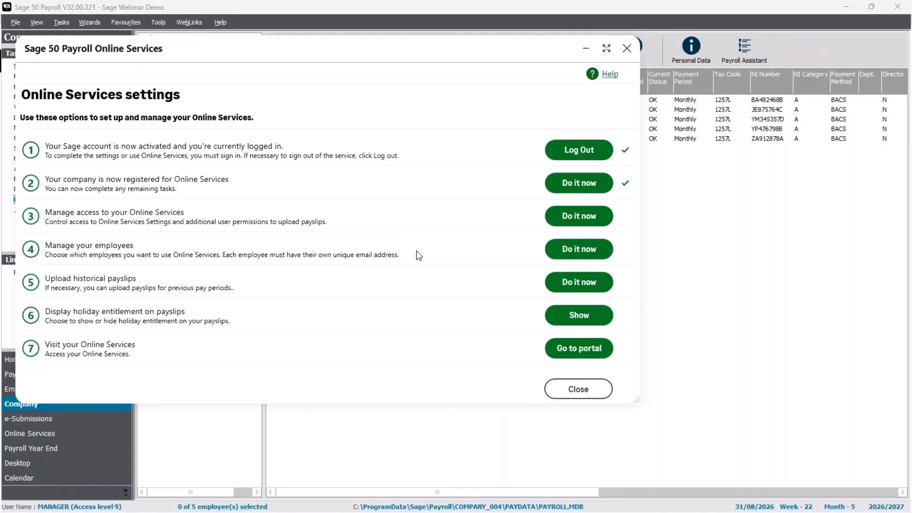
# Open Manage your employees to review the five Online Services employees and their email addresses.
pyautogui.click(580, 249)
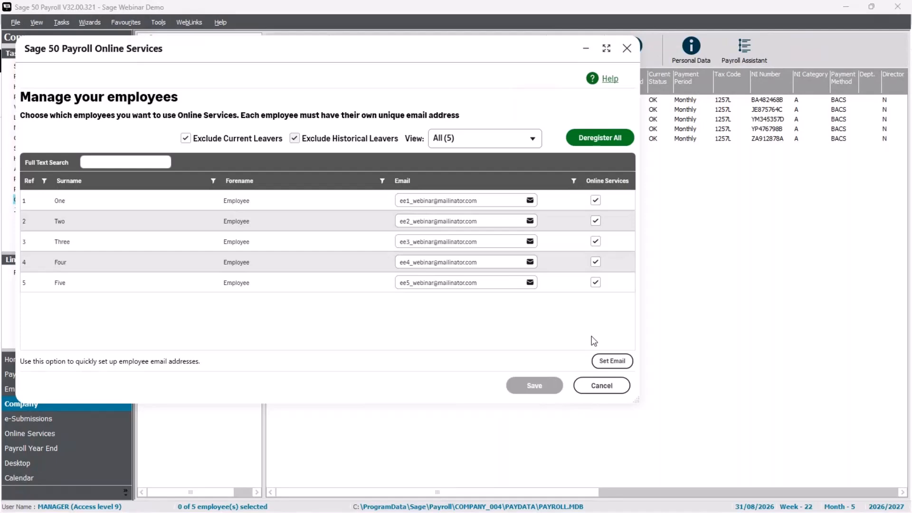
pyautogui.click(604, 365)
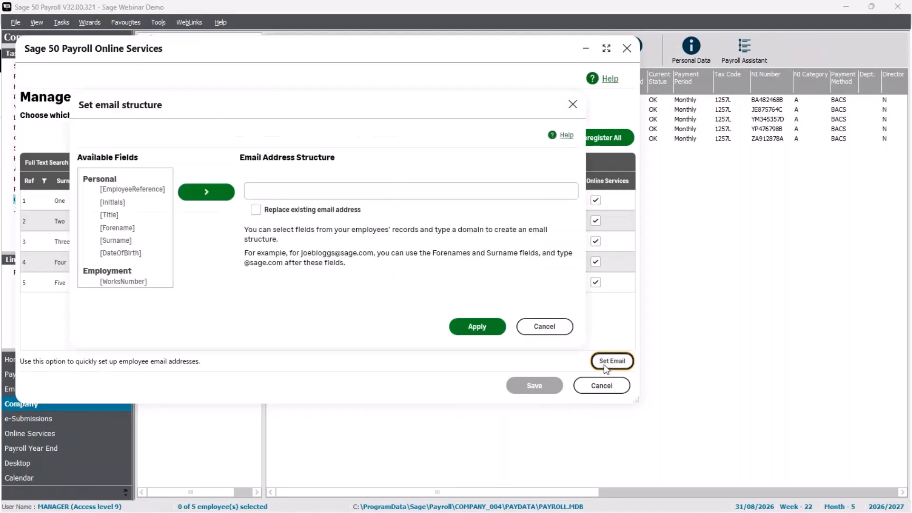
pyautogui.click(131, 230)
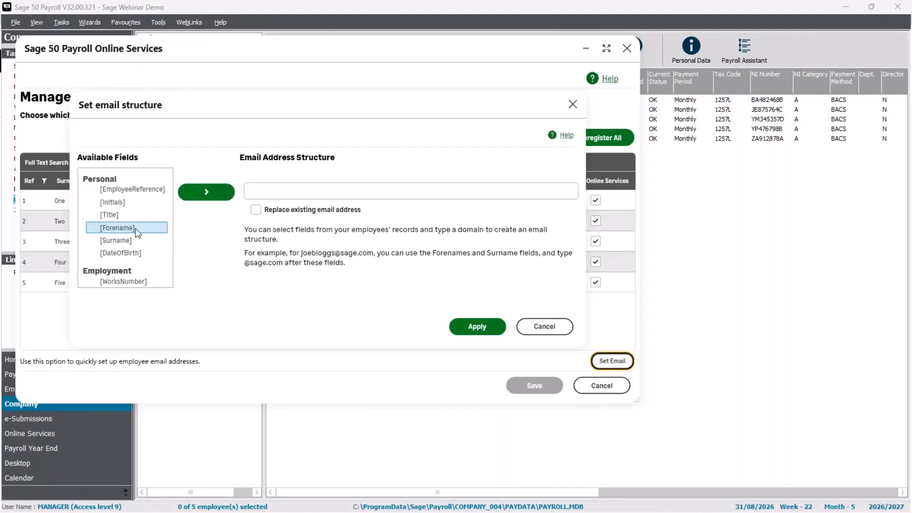
pyautogui.click(206, 193)
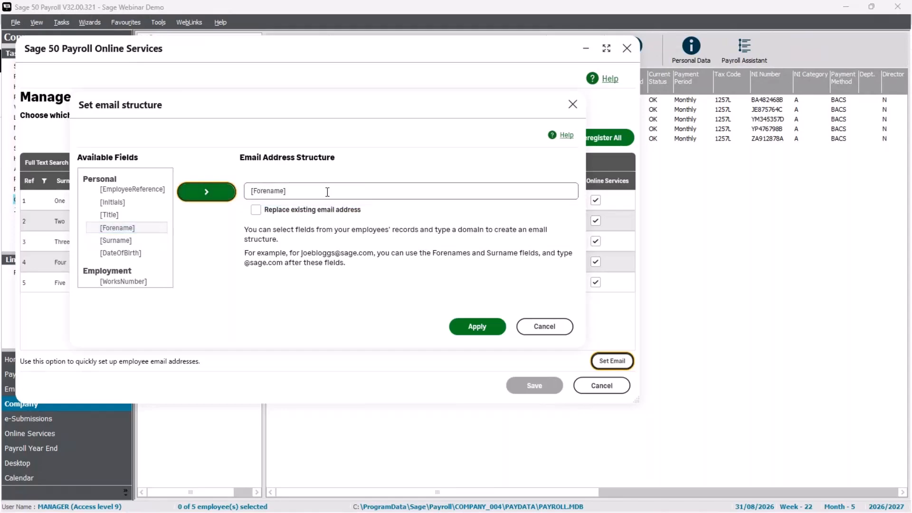
pyautogui.click(328, 192)
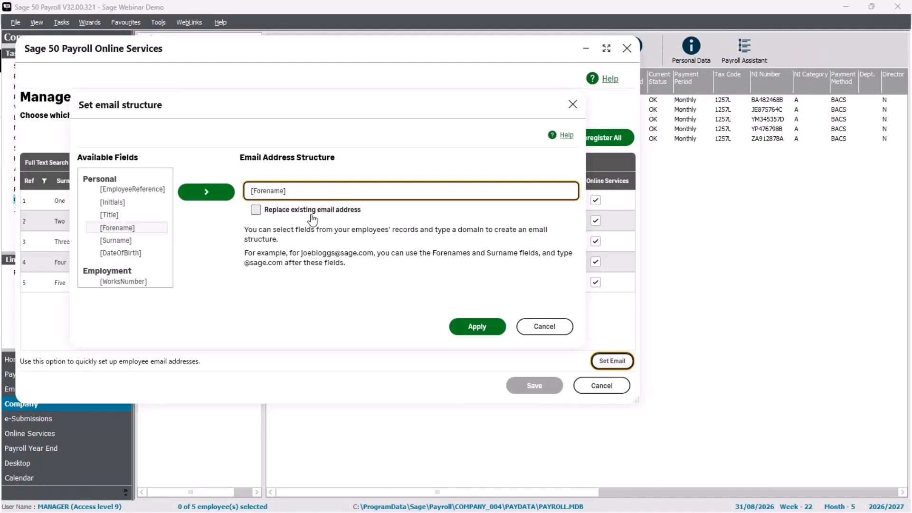
pyautogui.write('.')
pyautogui.click(128, 242)
pyautogui.click(212, 190)
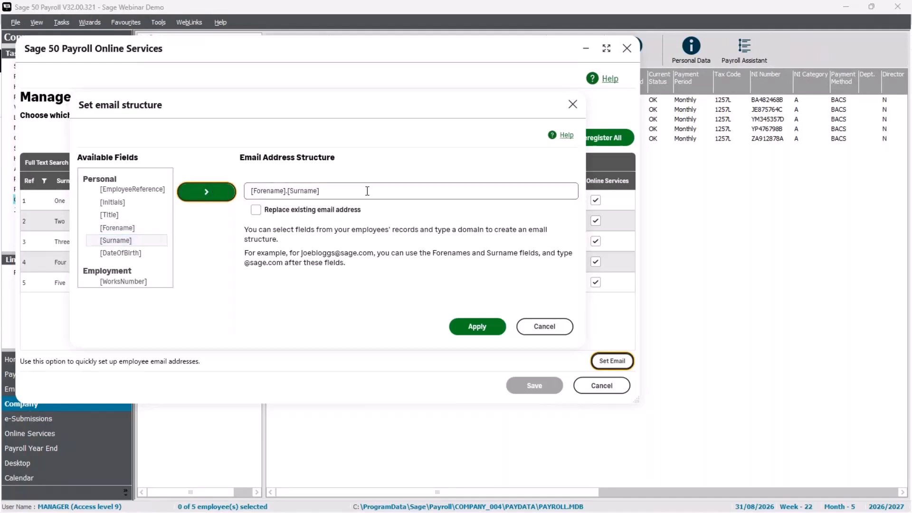
pyautogui.click(369, 191)
pyautogui.write('@sage.com')
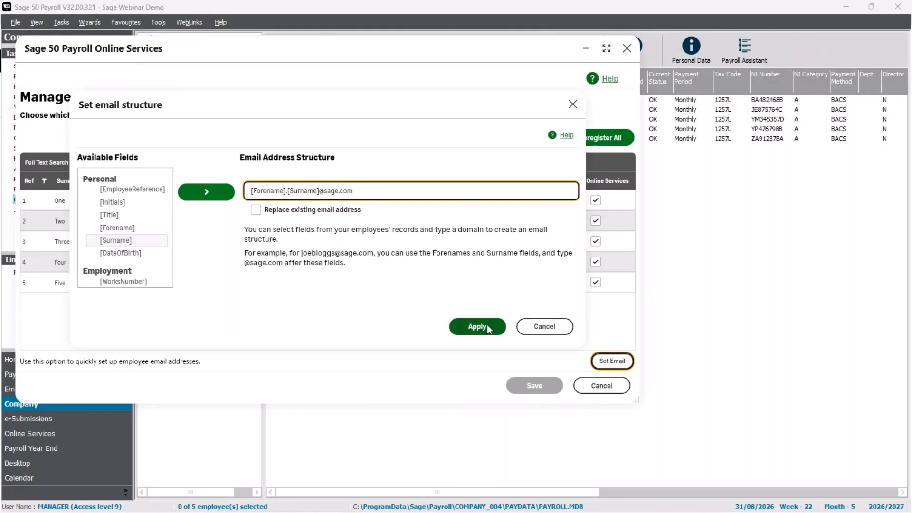
pyautogui.click(545, 327)
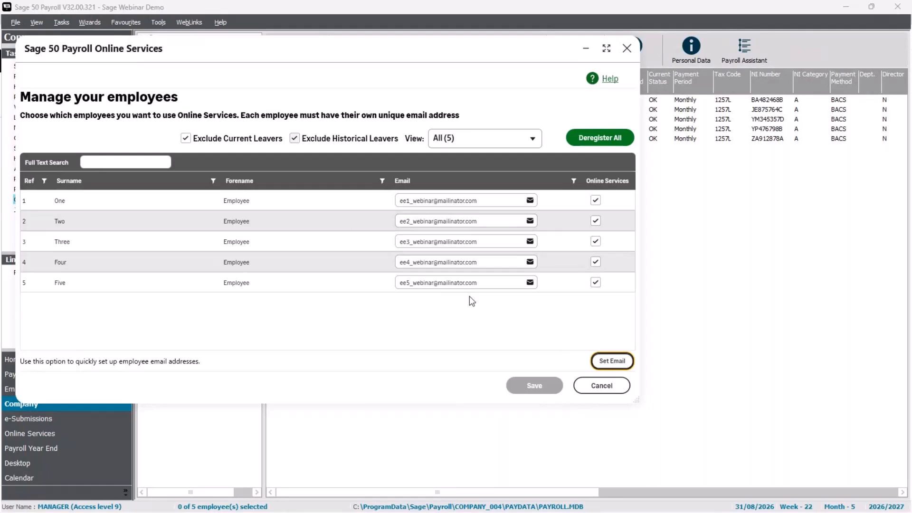
# Close the employee list and start a historical payslip upload covering 06/04/2026 to 31/07/2026.
pyautogui.click(587, 393)
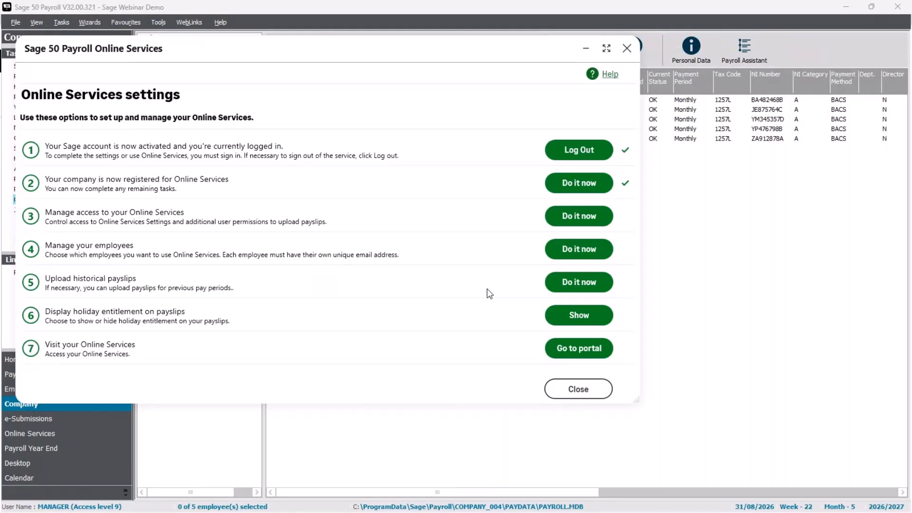
pyautogui.click(603, 283)
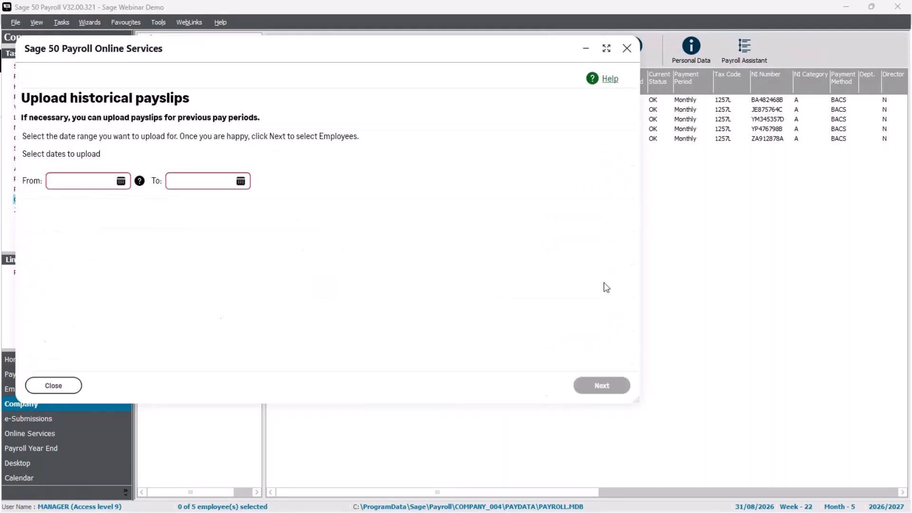
pyautogui.click(101, 183)
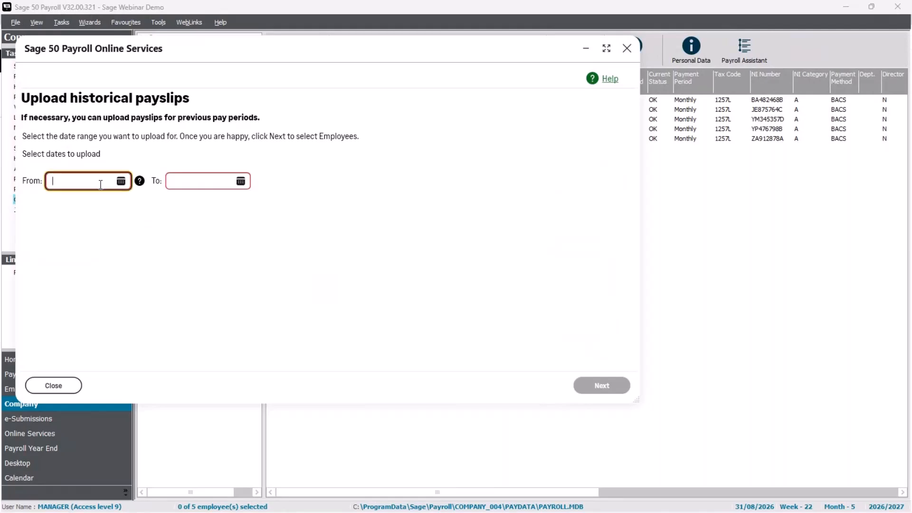
pyautogui.write('06/04/2026')
pyautogui.press('Tab')
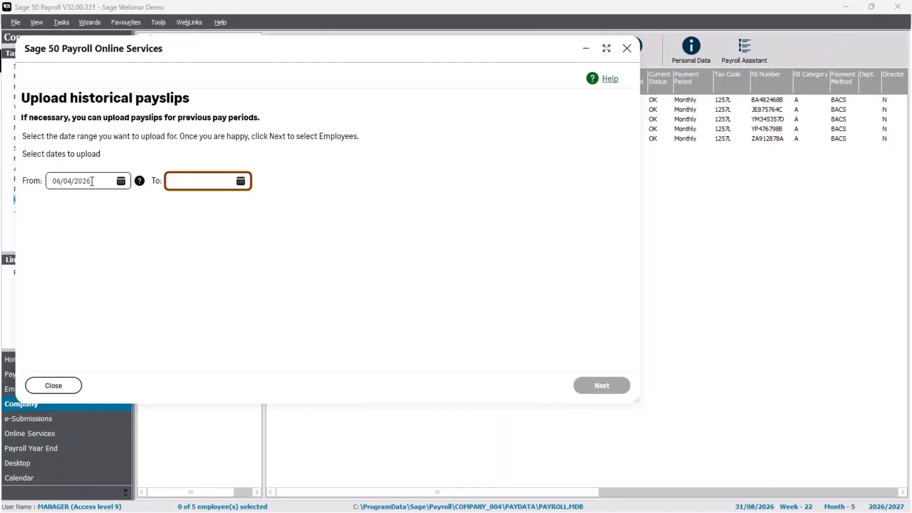
pyautogui.write('31/07/2026')
pyautogui.click(603, 386)
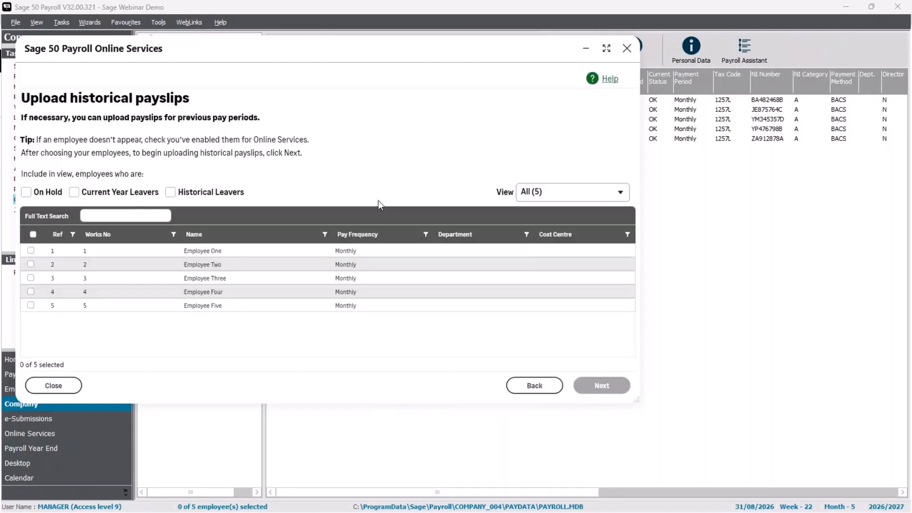
# Select all five employees and continue to the 20-payslip upload summary.
pyautogui.click(33, 234)
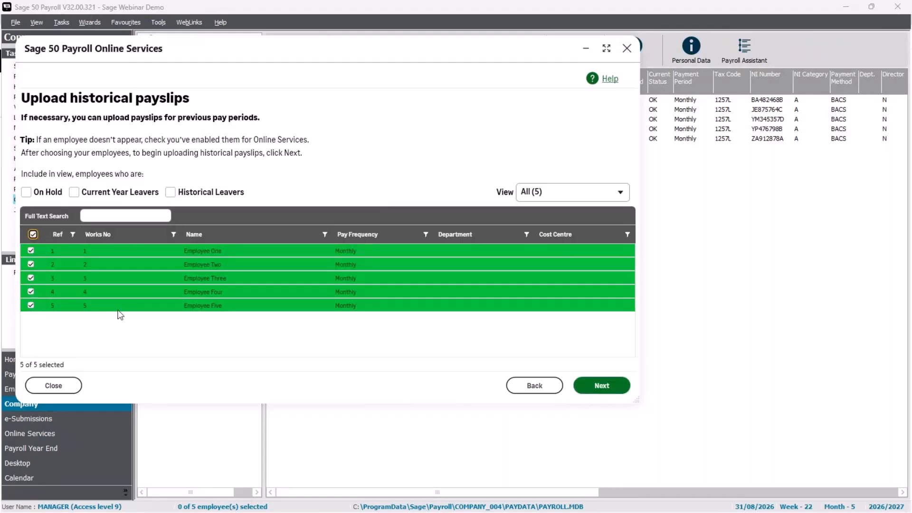
pyautogui.click(602, 386)
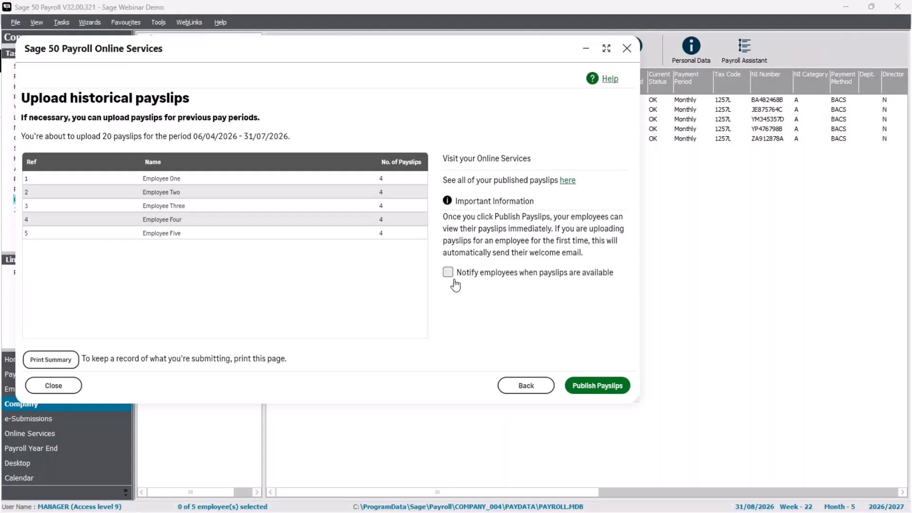
# Close the Upload historical payslips summary to return to Online Services settings.
pyautogui.click(65, 389)
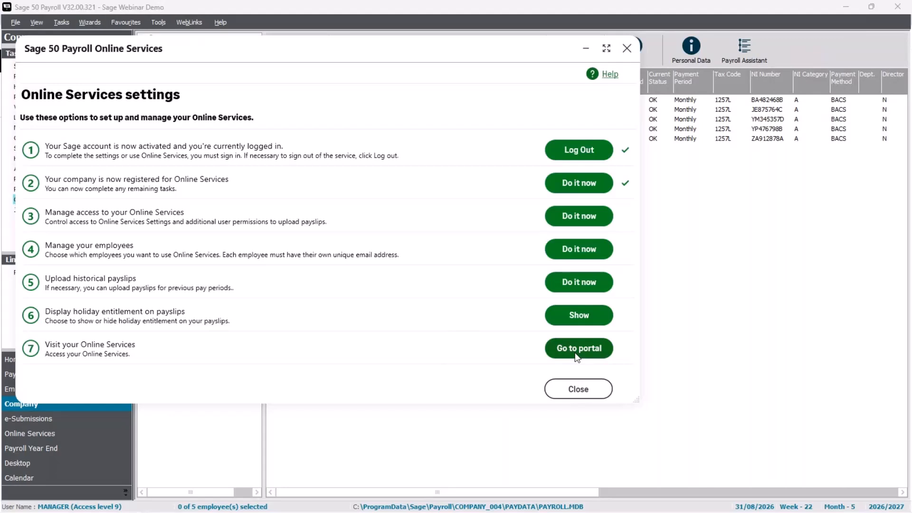
# Close the Online Services settings dialog to return to the Company employee list.
pyautogui.click(578, 389)
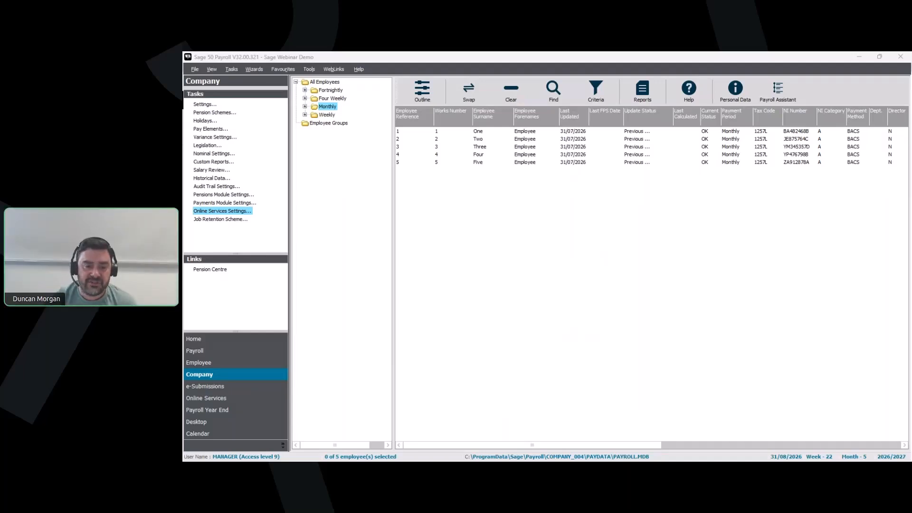
# Advance the slide show to the slide on employees' welcome email and sign-up.
pyautogui.hotkey('alt', 'Tab')
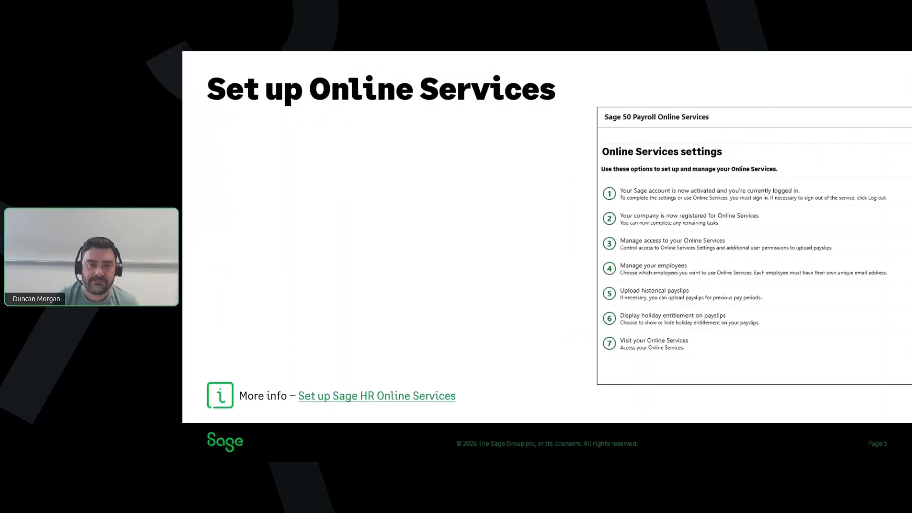
pyautogui.press('Right')
pyautogui.press('Right')
pyautogui.press('Right')
pyautogui.press('Right')
pyautogui.press('Left')
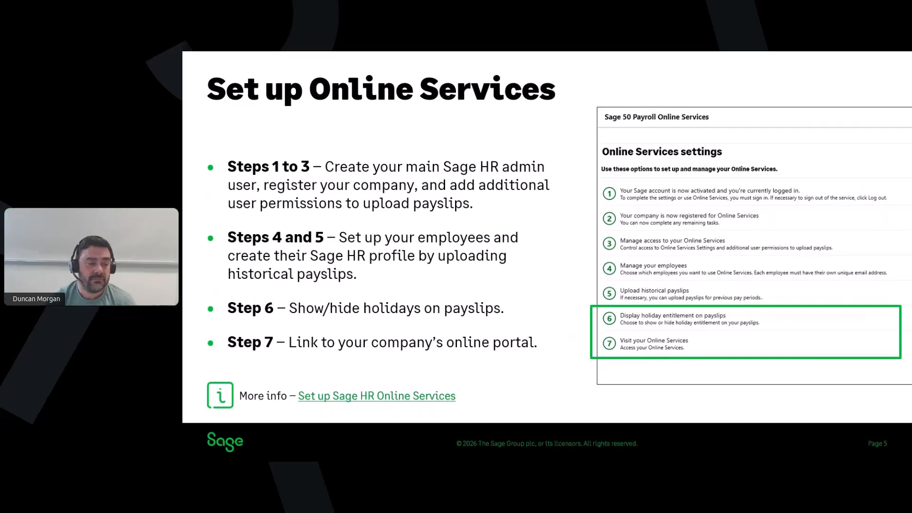
pyautogui.press('Right')
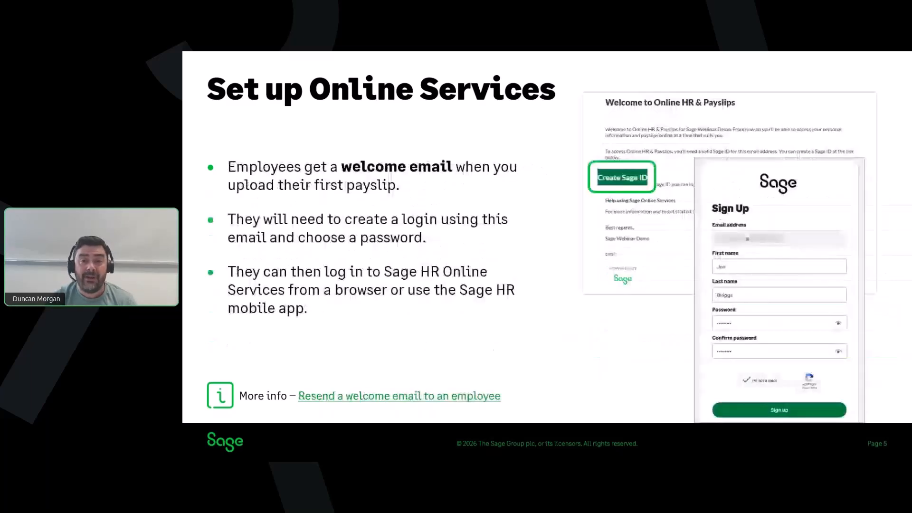
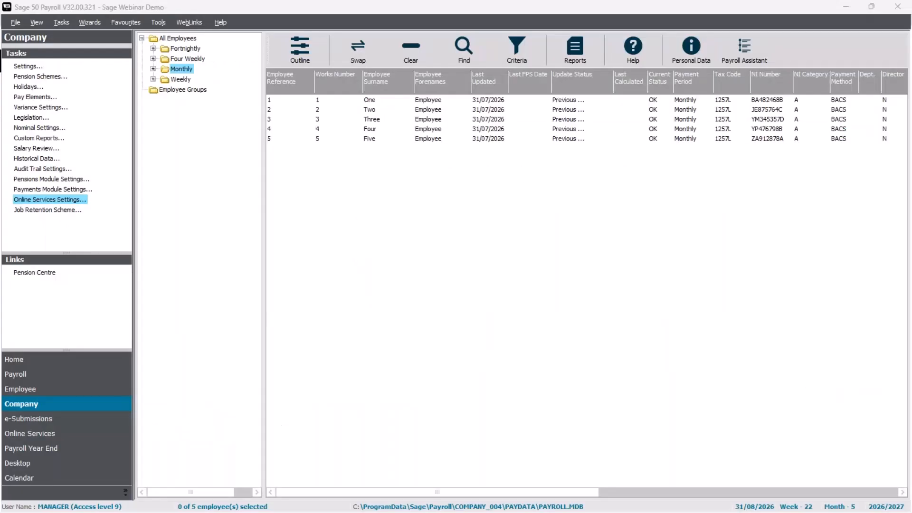
# Select all five employees and confirm the 31/08/2026 process date for tax month 5.
pyautogui.click(370, 44)
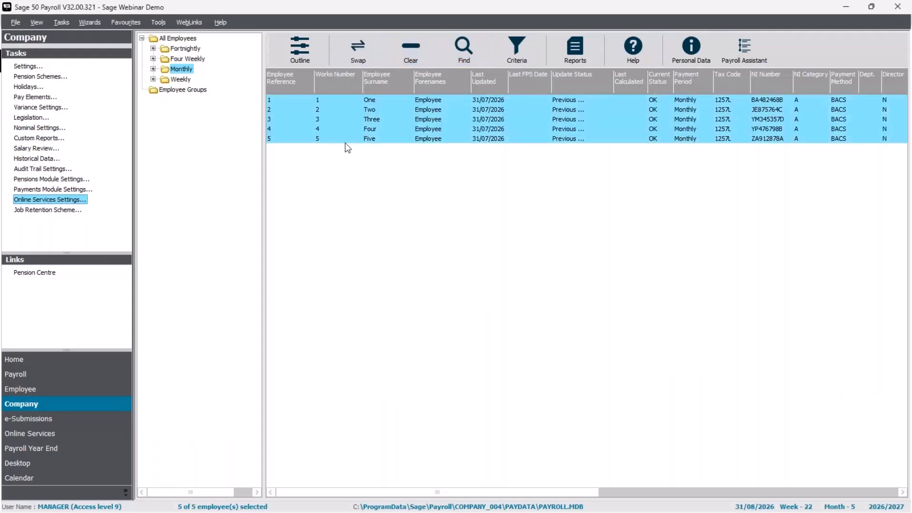
pyautogui.click(49, 376)
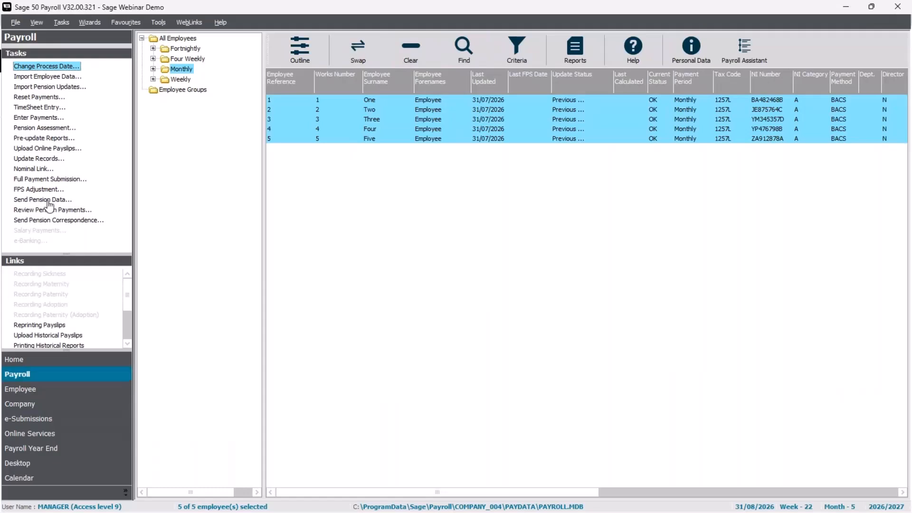
pyautogui.click(60, 67)
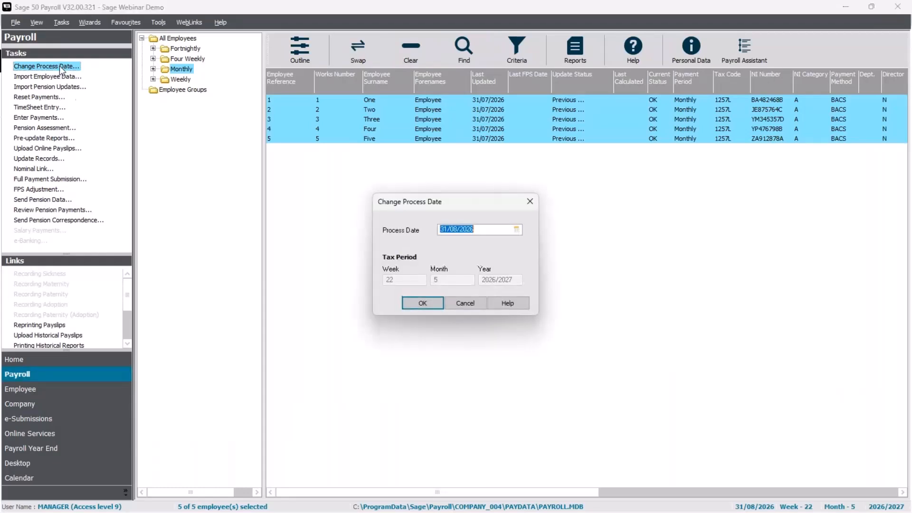
pyautogui.click(426, 303)
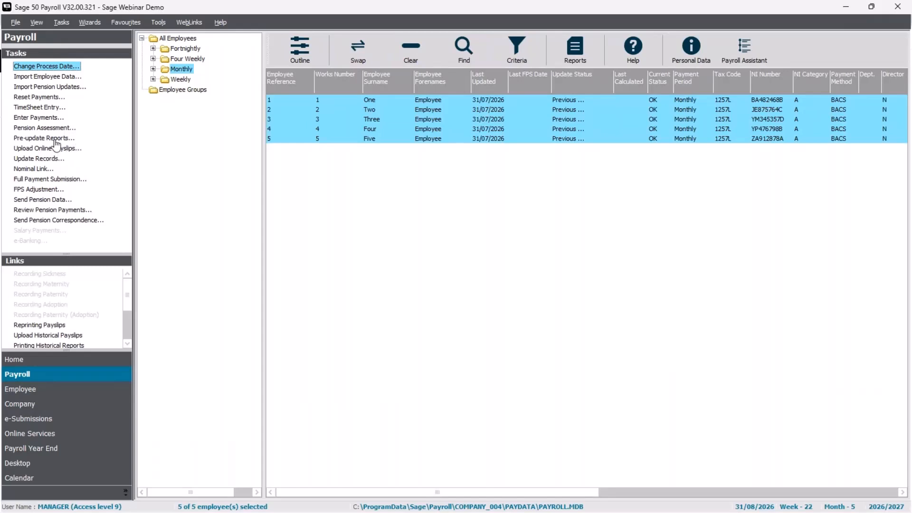
pyautogui.click(43, 149)
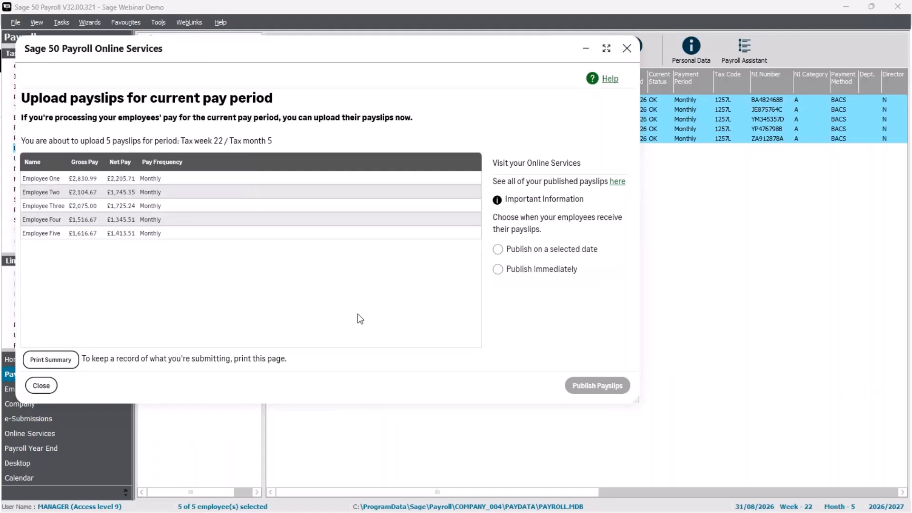
# Upload the five payslips scheduled to publish on 27/08/2026, then log in to the Sage HR portal.
pyautogui.click(499, 271)
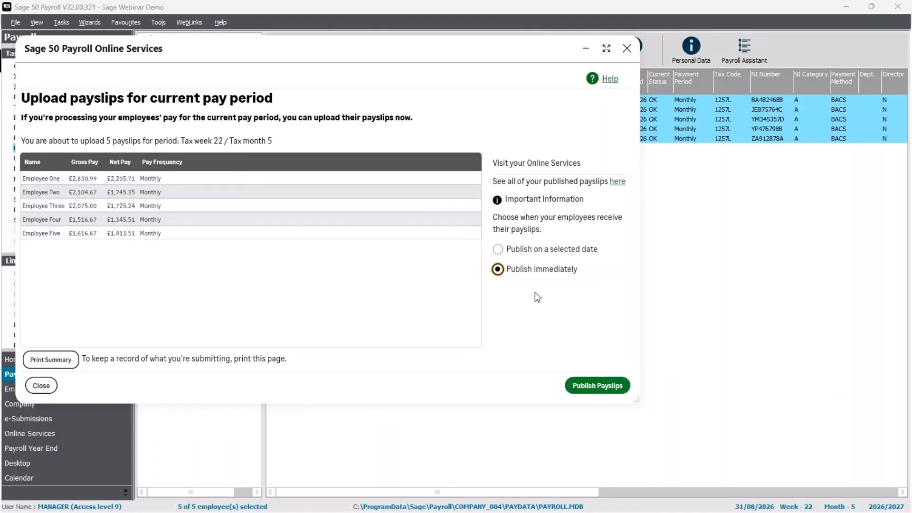
pyautogui.click(508, 250)
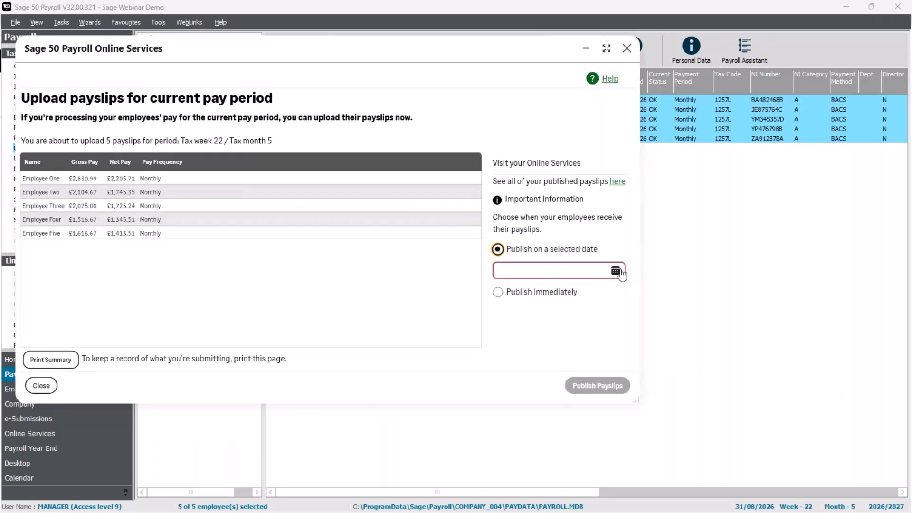
pyautogui.click(618, 271)
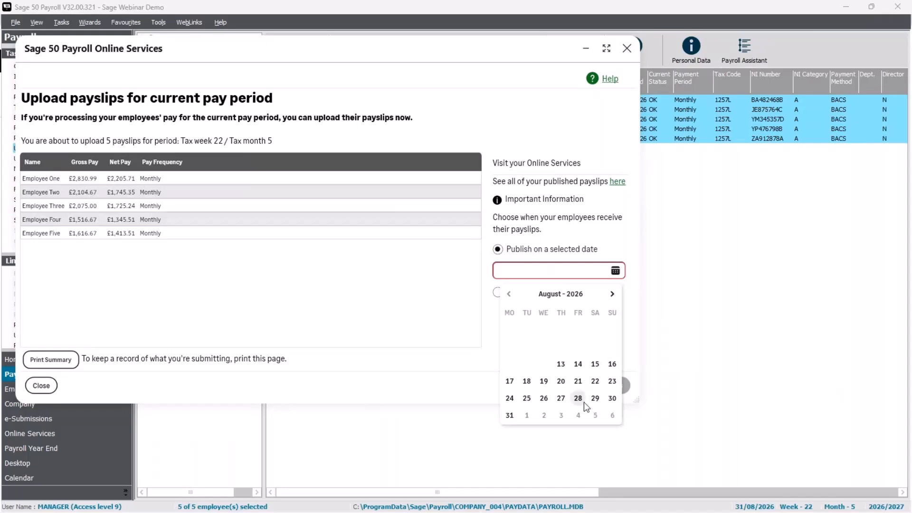
pyautogui.click(562, 399)
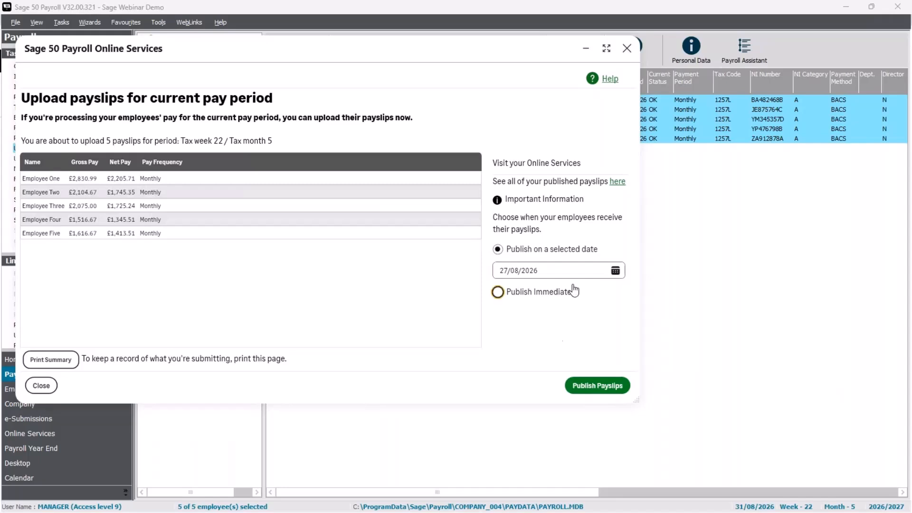
pyautogui.click(612, 388)
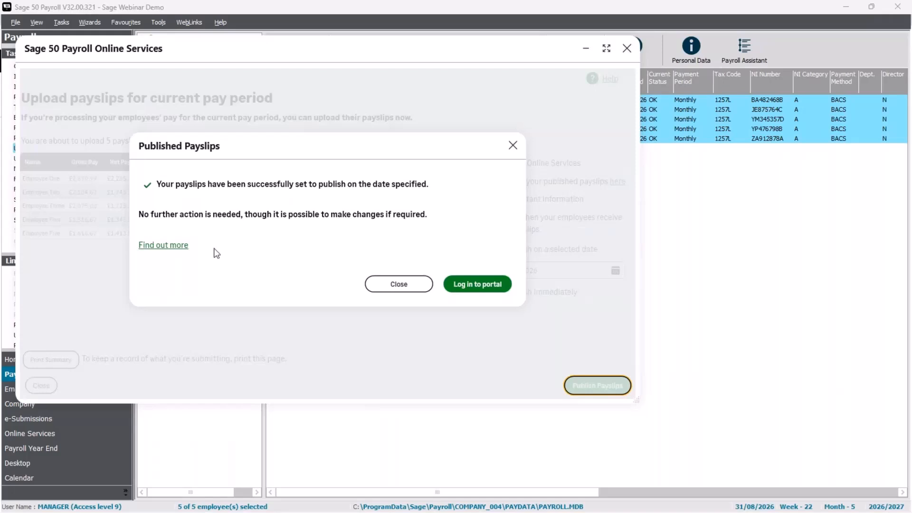
pyautogui.click(479, 285)
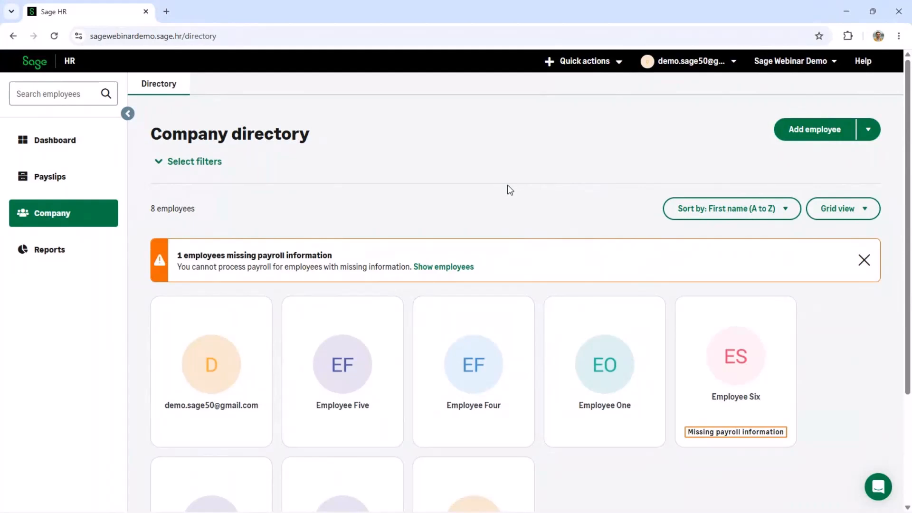
# Check that Sage HR's payslip list shows the five 31/08/2026 payslips pending for 27/08/2026.
pyautogui.click(60, 189)
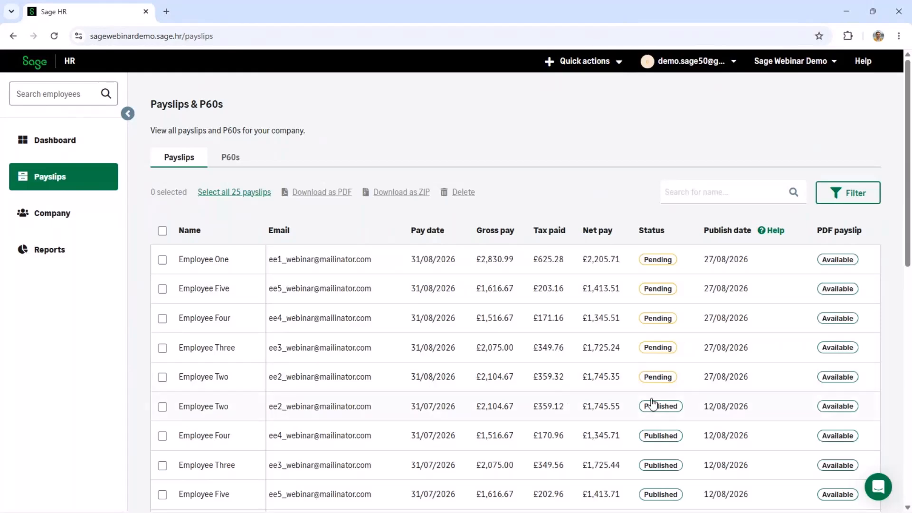
pyautogui.scroll(-1, 653, 408)
pyautogui.scroll(-2, 658, 394)
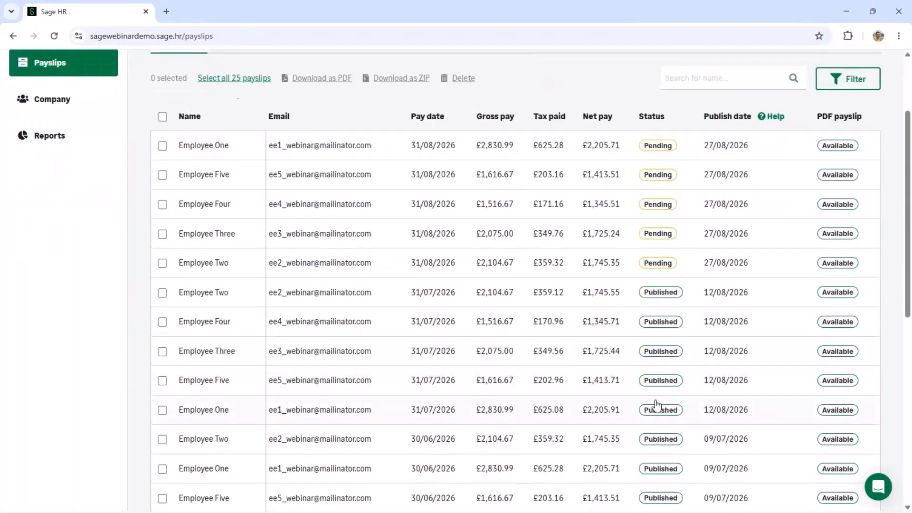
pyautogui.scroll(3, 657, 406)
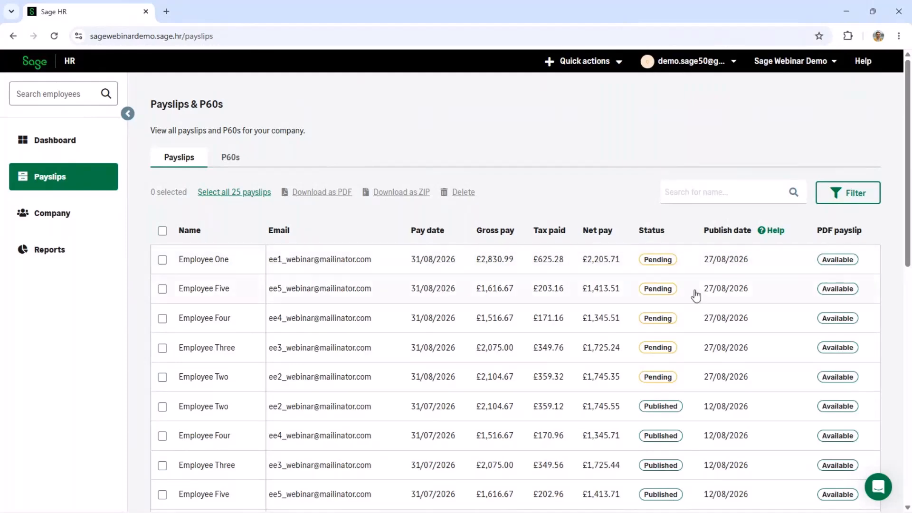
# Review the first employee's 31/08/2026 payslip, close it, and minimise the browser.
pyautogui.click(440, 272)
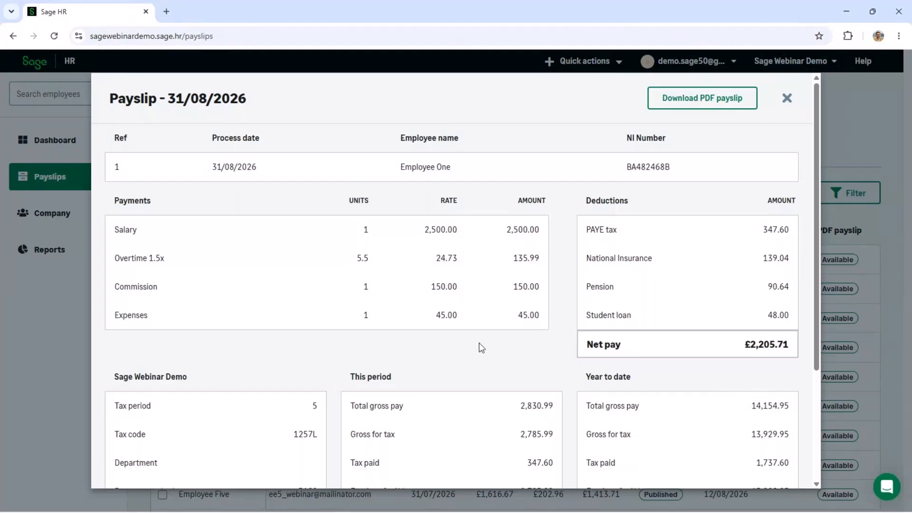
pyautogui.scroll(-3, 482, 348)
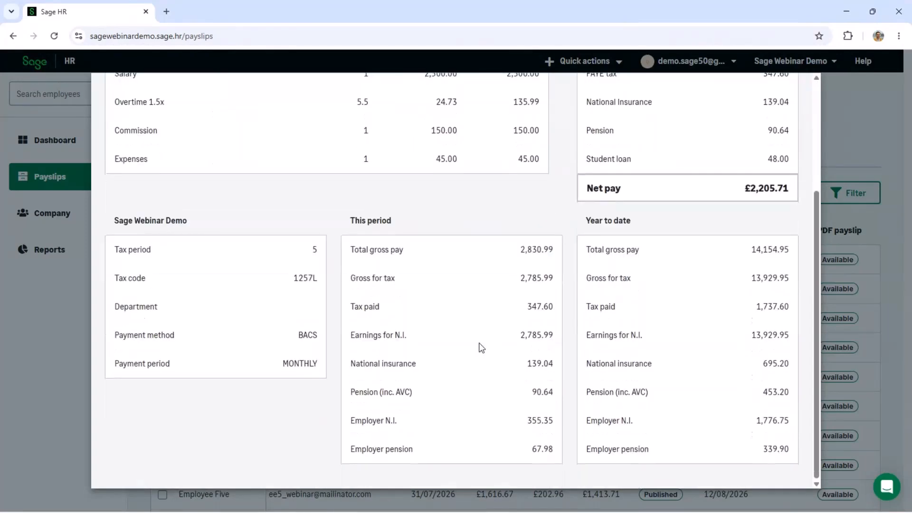
pyautogui.scroll(3, 482, 347)
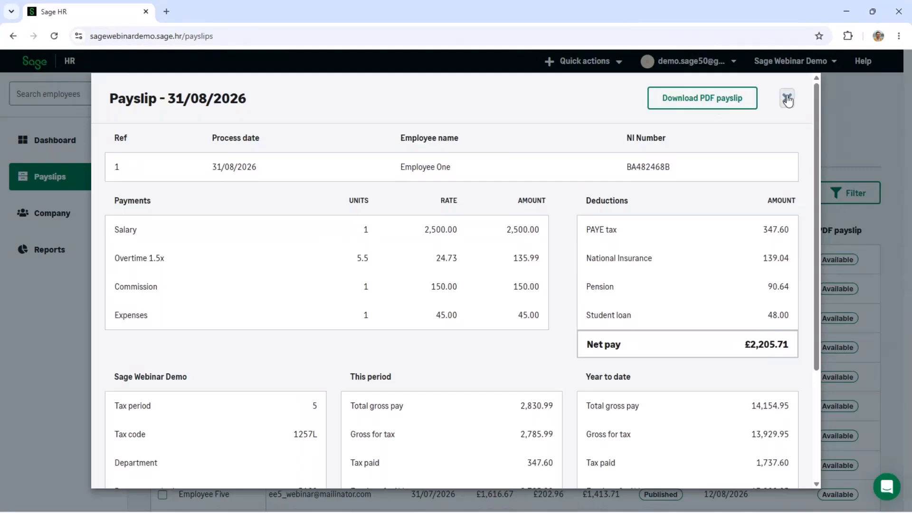
pyautogui.click(788, 98)
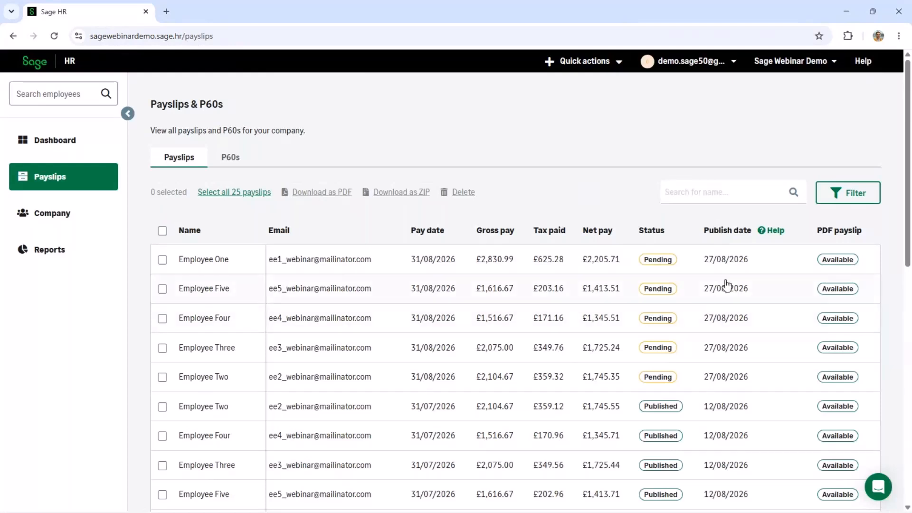
pyautogui.click(849, 19)
# Change the payroll process date to 05/04/2026, week 53, month 12 of 2025/2026.
pyautogui.click(399, 284)
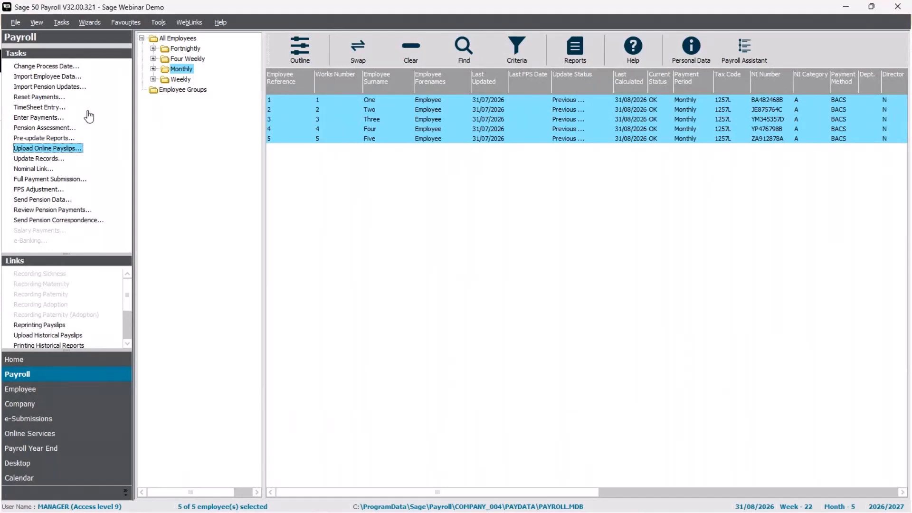
pyautogui.click(411, 50)
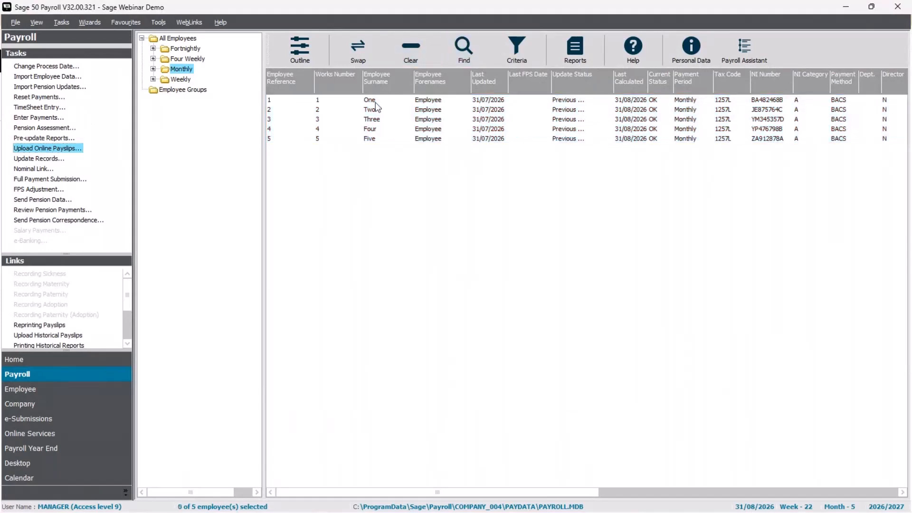
pyautogui.click(39, 67)
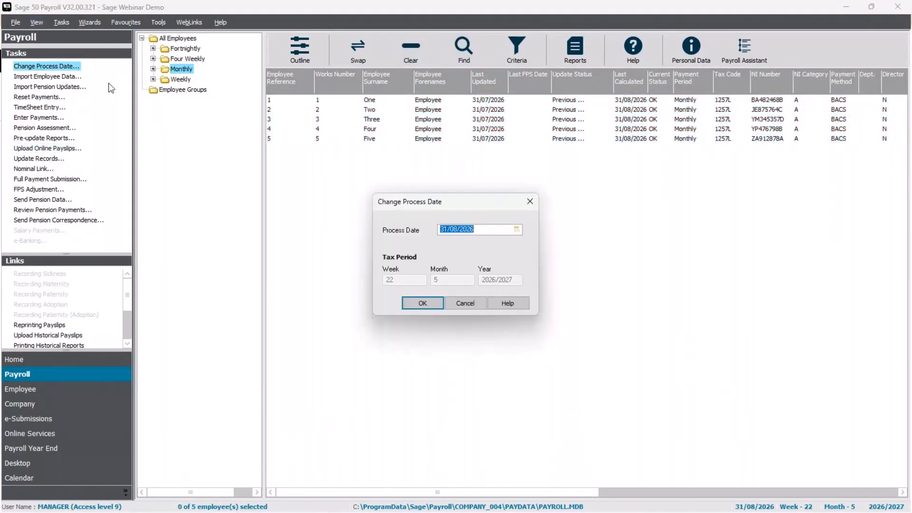
pyautogui.write('05/04/2026')
pyautogui.click(421, 306)
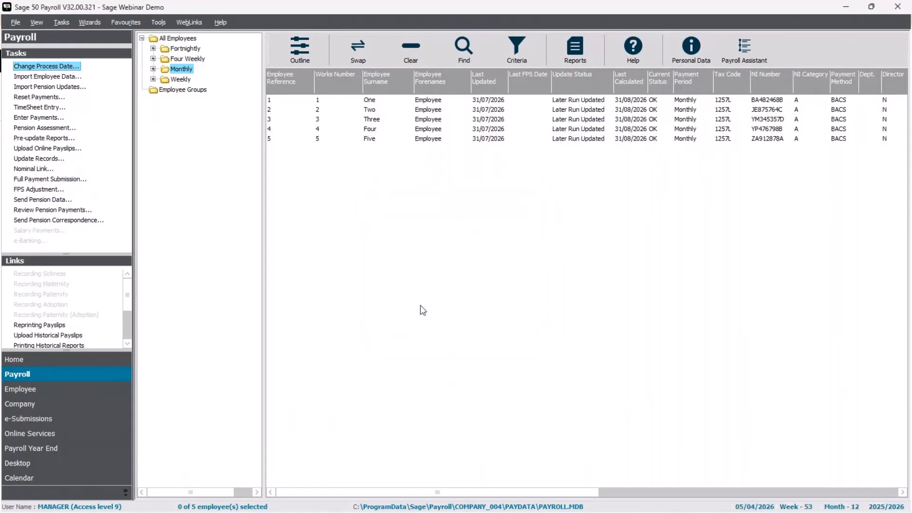
# Choose tax year 2025/2026 for Payroll Year End, including all employees paid that year.
pyautogui.click(71, 448)
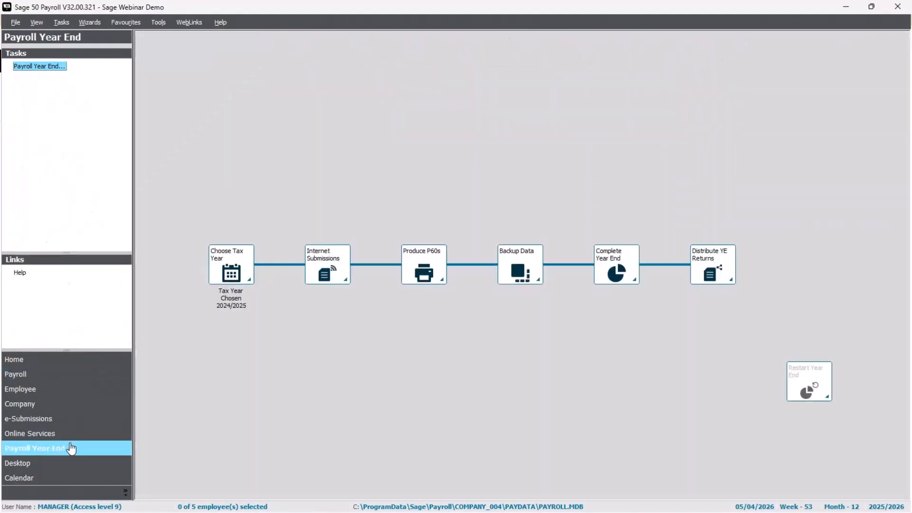
pyautogui.click(239, 270)
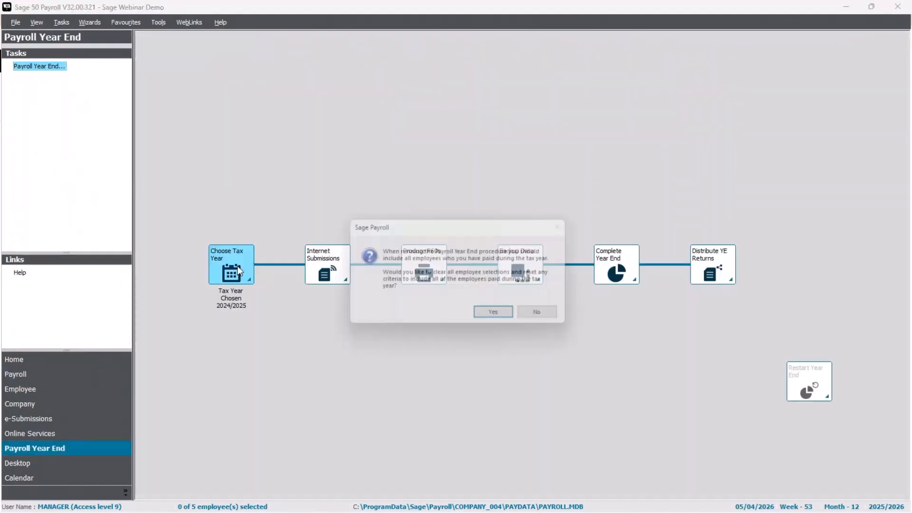
pyautogui.click(498, 317)
pyautogui.click(440, 237)
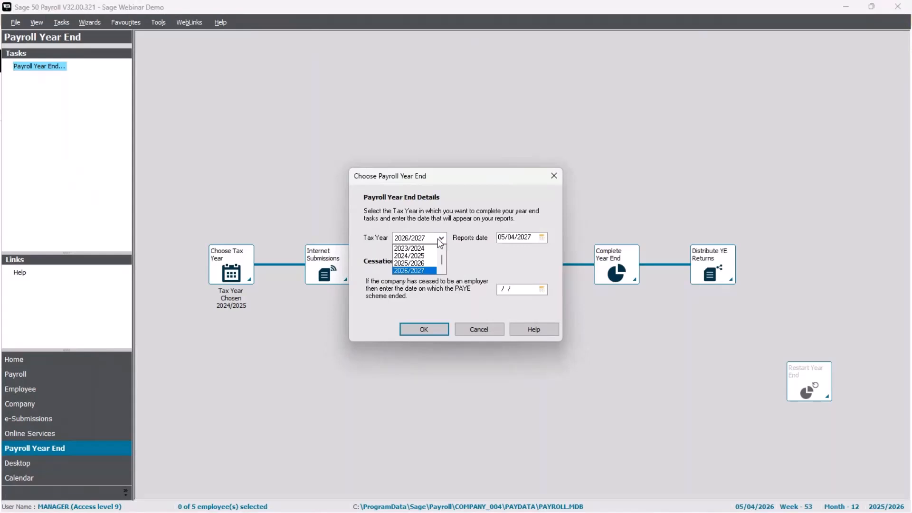
pyautogui.click(418, 263)
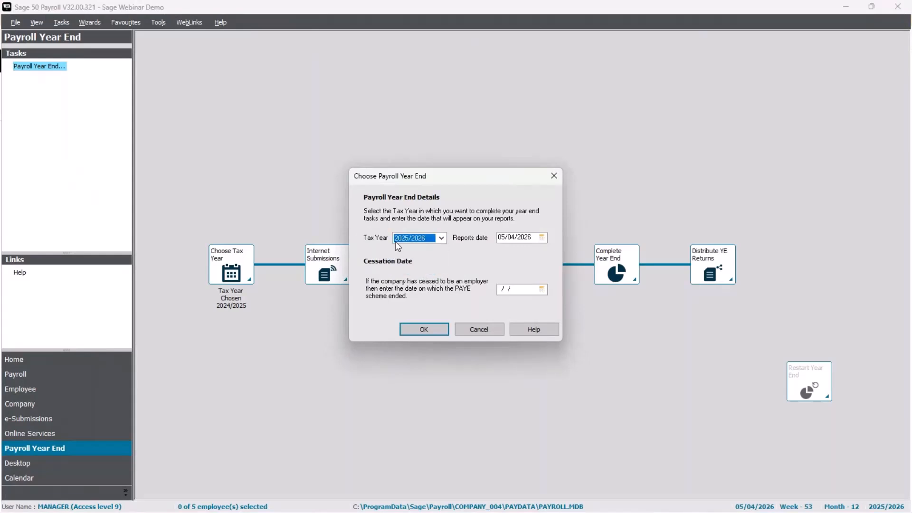
pyautogui.click(424, 329)
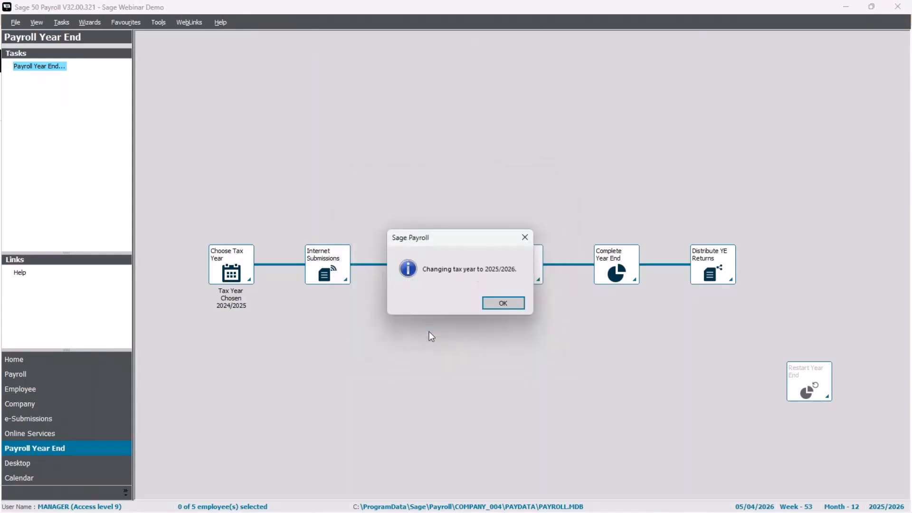
pyautogui.click(504, 304)
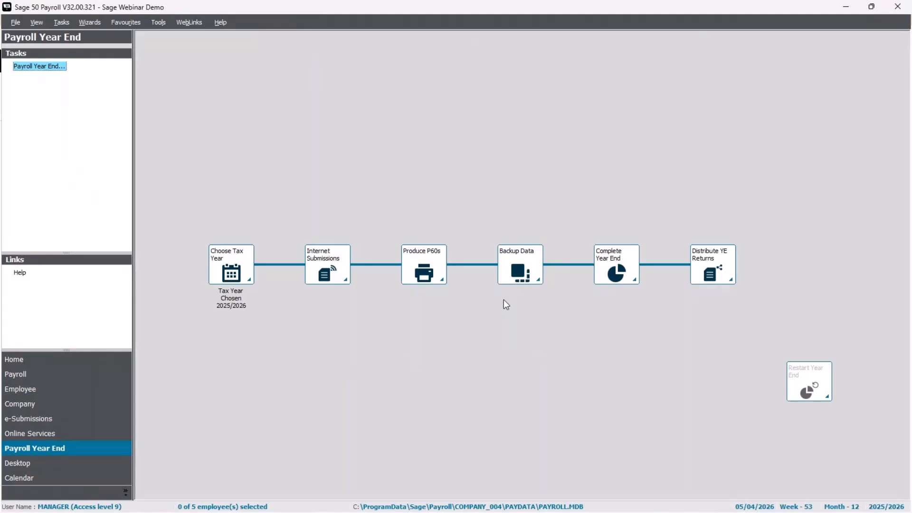
# Upload the 2025/2026 P60s online for all five employees.
pyautogui.click(430, 275)
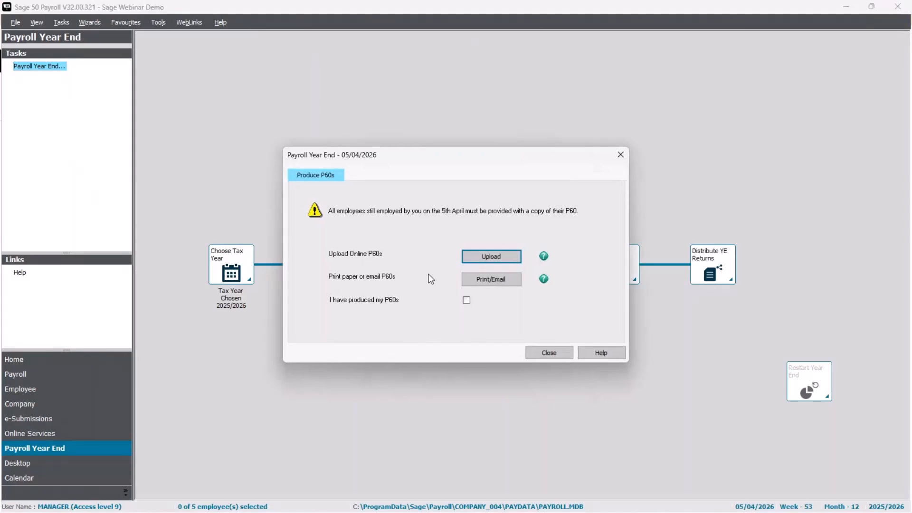
pyautogui.click(501, 261)
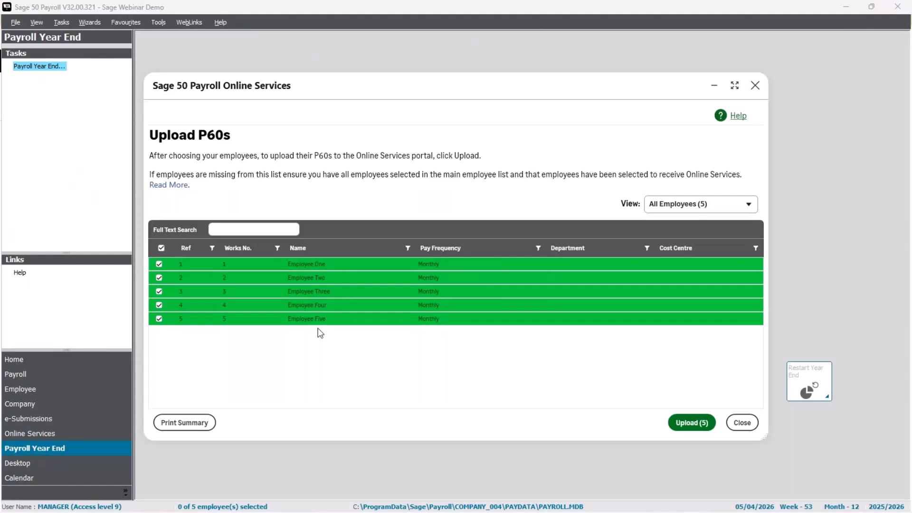
pyautogui.click(695, 426)
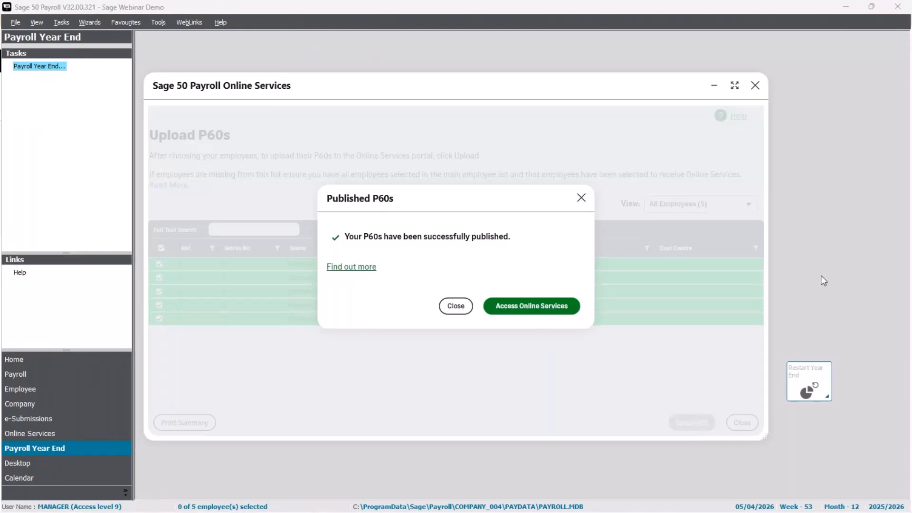
pyautogui.click(455, 308)
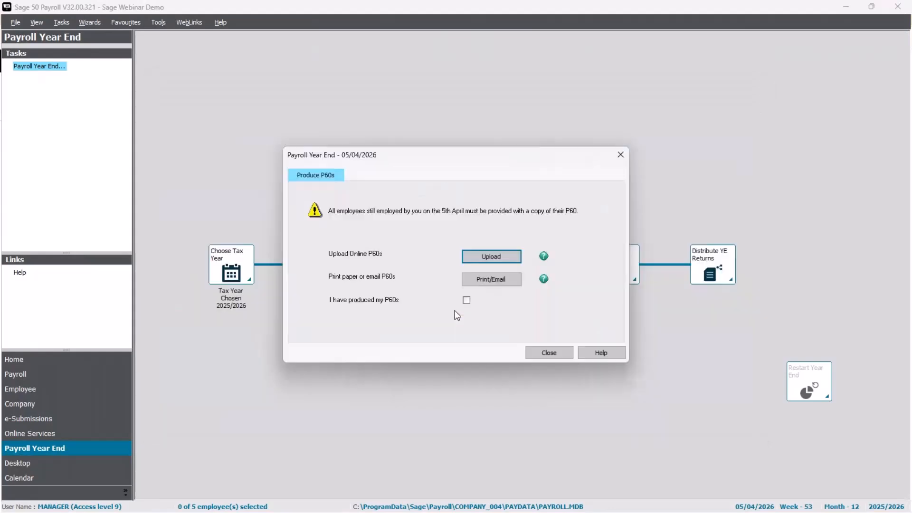
# Exit the unfinished P60 step and switch to the Sage HR payslips page.
pyautogui.click(558, 354)
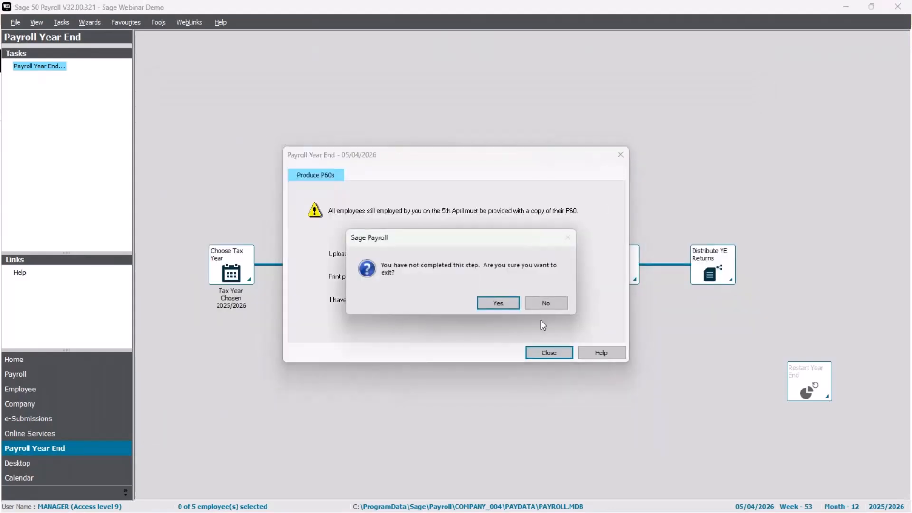
pyautogui.click(510, 305)
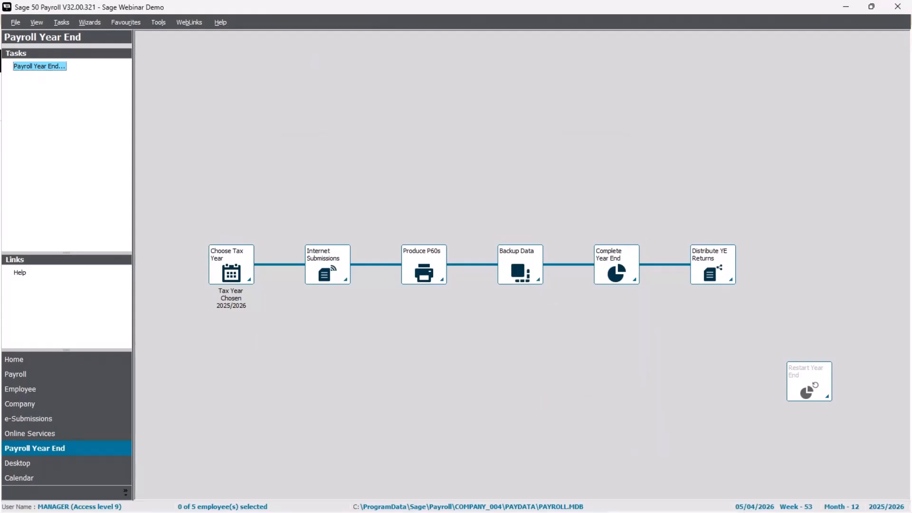
pyautogui.hotkey('alt', 'Tab')
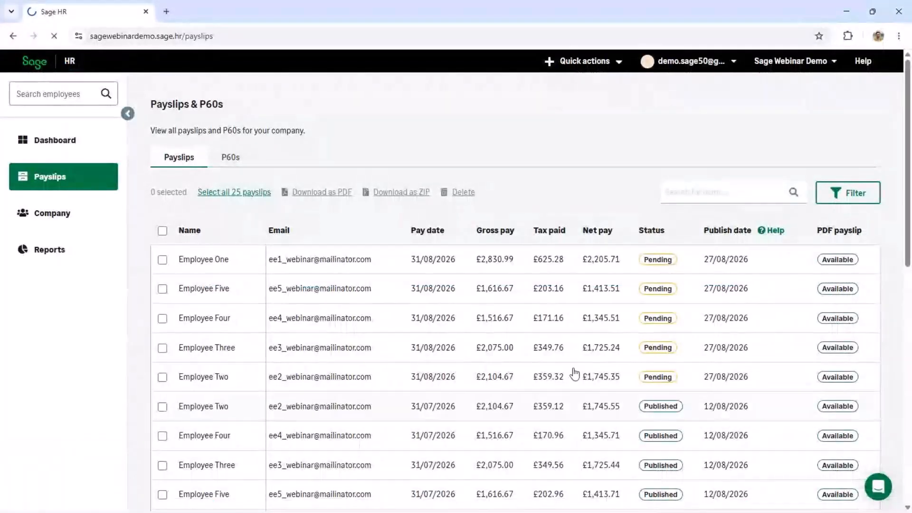
# Refresh Sage HR, list the five 2025/2026 P60s, and review the first employee's P60.
pyautogui.press('F5')
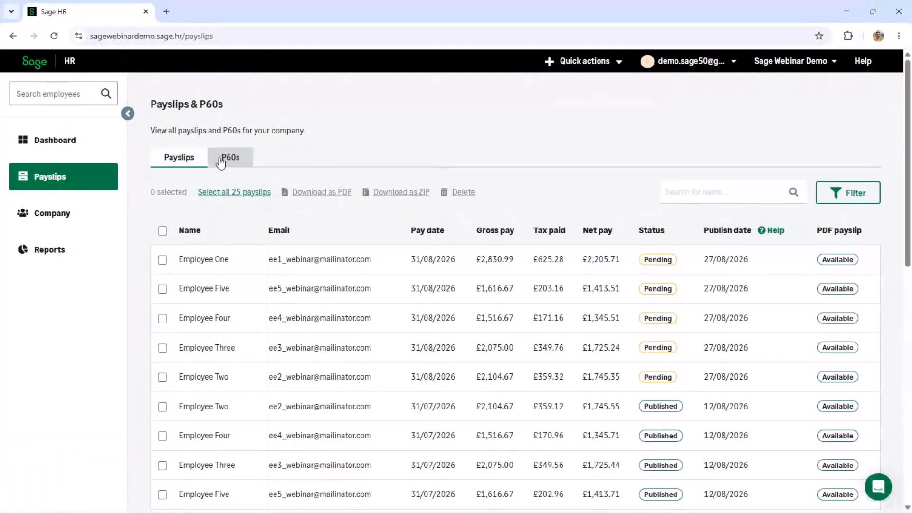
pyautogui.click(228, 160)
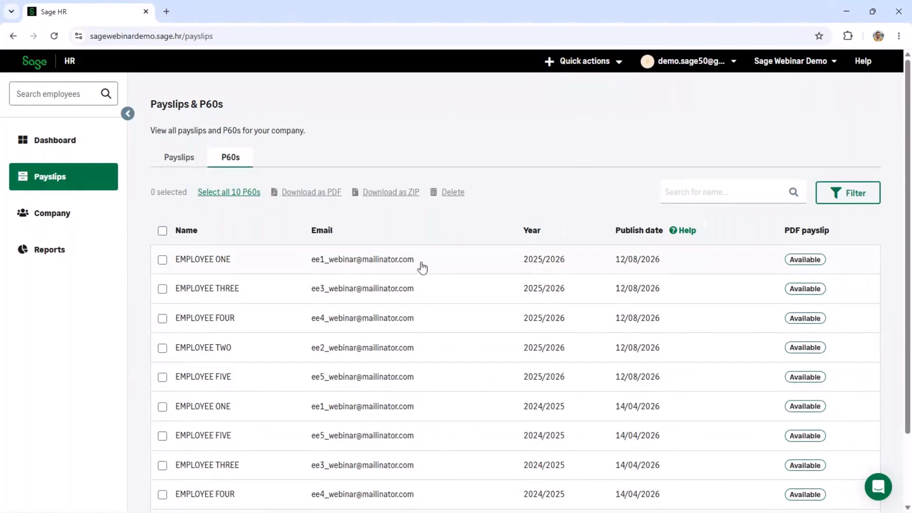
pyautogui.click(421, 261)
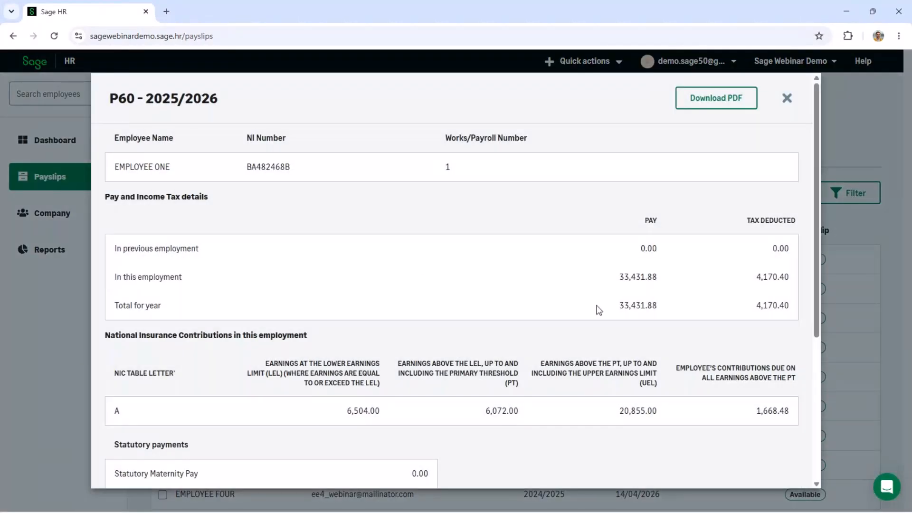
pyautogui.scroll(-5, 599, 310)
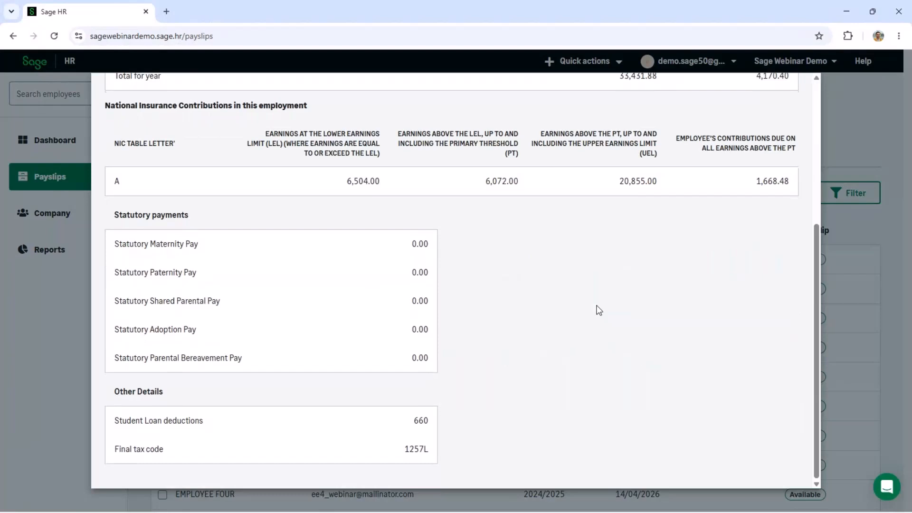
pyautogui.scroll(5, 599, 310)
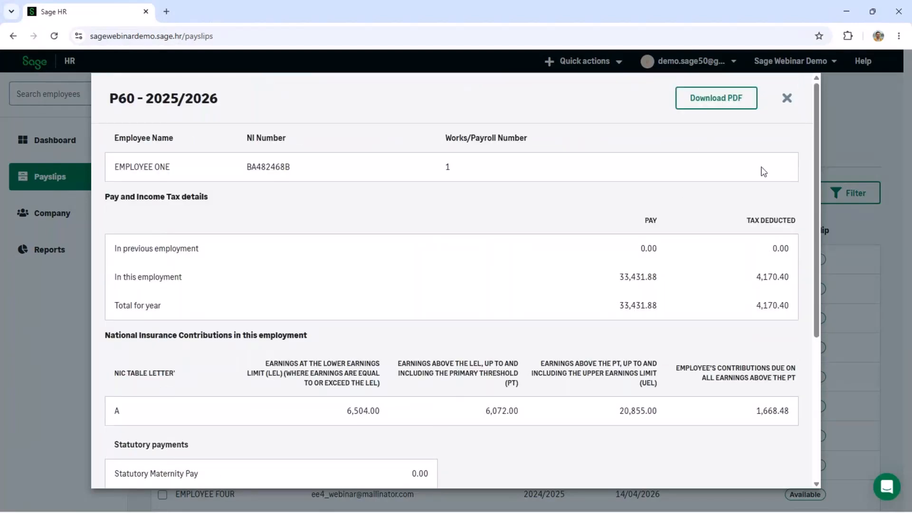
pyautogui.click(787, 99)
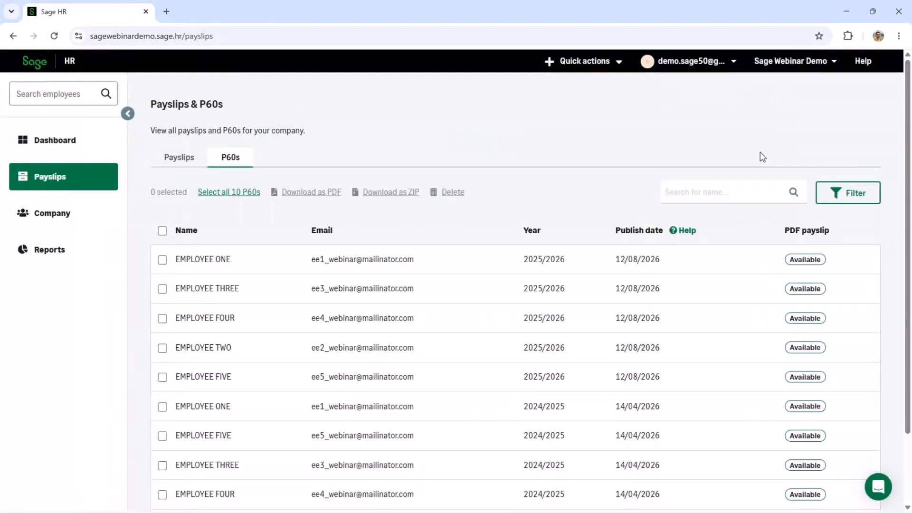
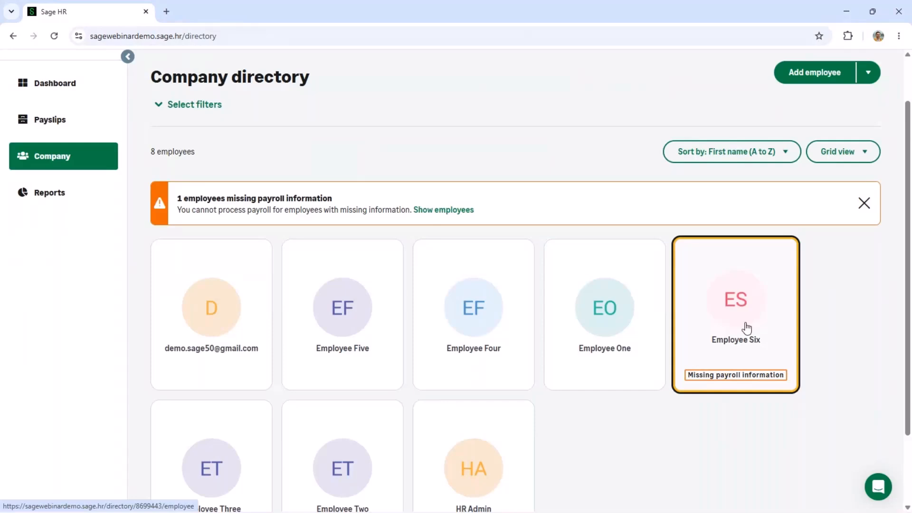
# Review Employee One's employment details (employee number 1), leaving the access level as Employee.
pyautogui.click(619, 342)
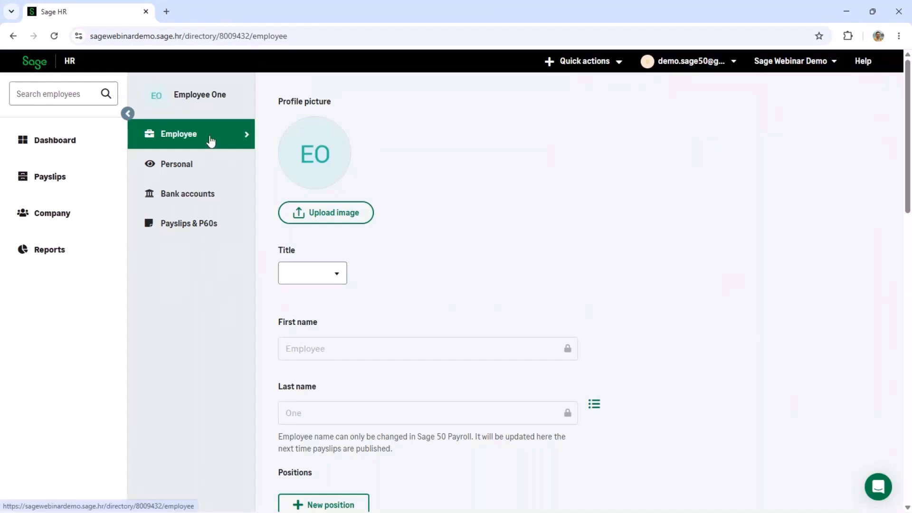
pyautogui.scroll(-4, 521, 233)
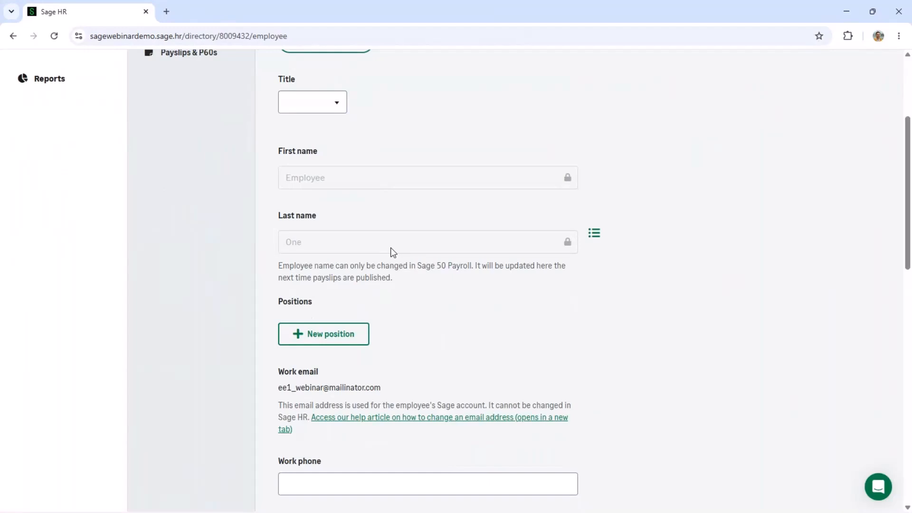
pyautogui.scroll(-4, 390, 252)
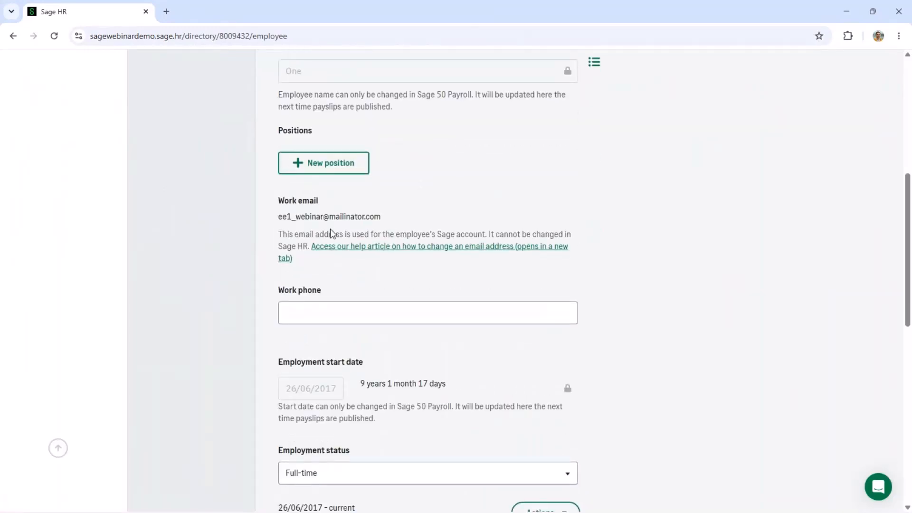
pyautogui.scroll(-6, 331, 232)
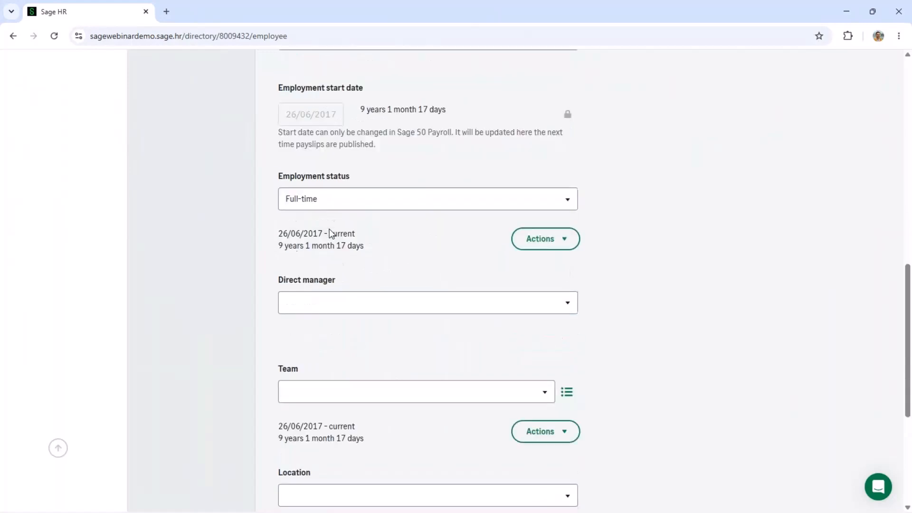
pyautogui.scroll(-5, 329, 233)
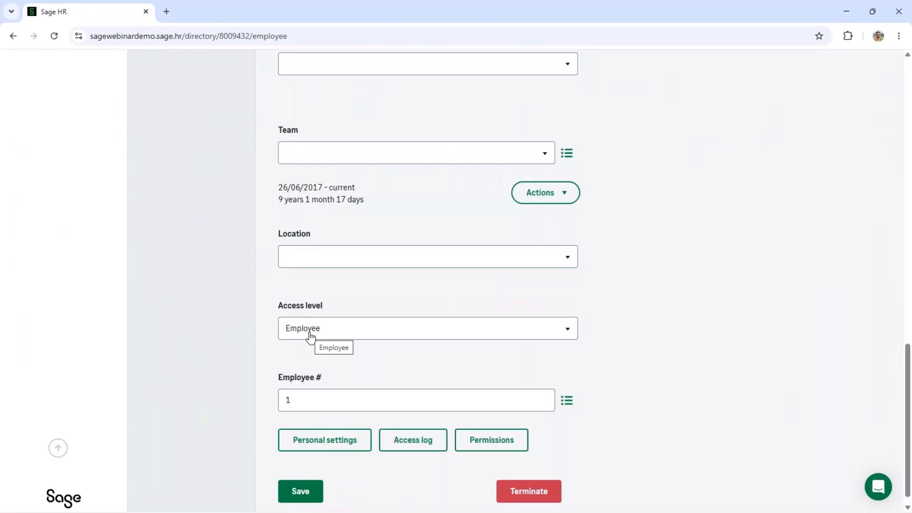
pyautogui.click(311, 337)
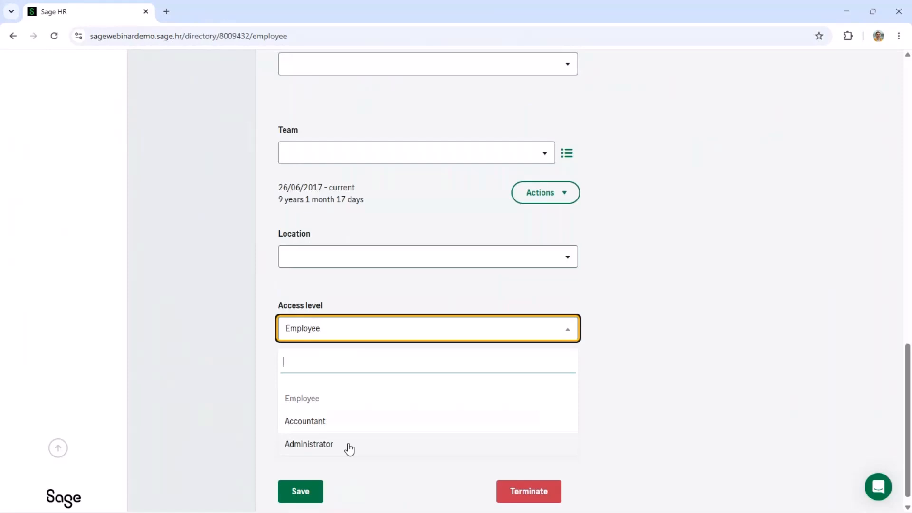
pyautogui.click(656, 375)
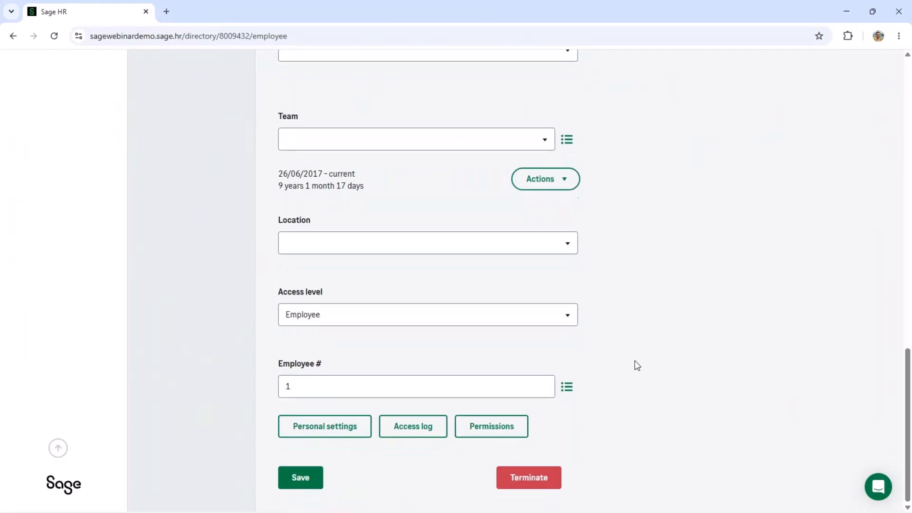
pyautogui.scroll(7, 638, 365)
pyautogui.scroll(6, 635, 360)
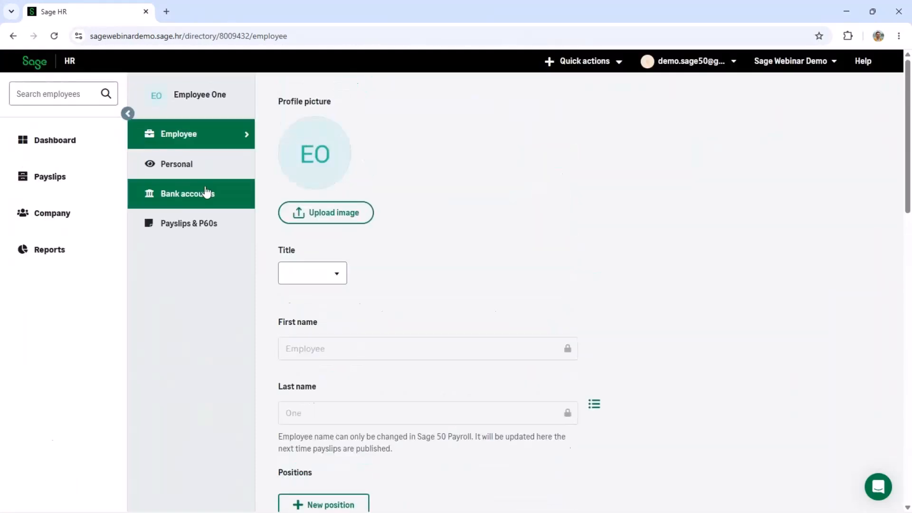
# Check Employee One's personal and bank details, then list their payslips (latest 31/07/2026, £2,205.91 net).
pyautogui.click(186, 172)
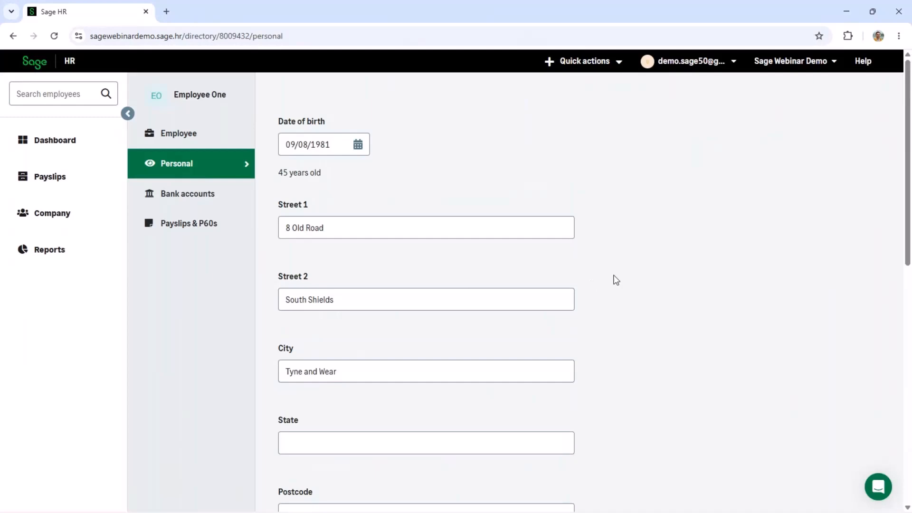
pyautogui.scroll(-1, 611, 276)
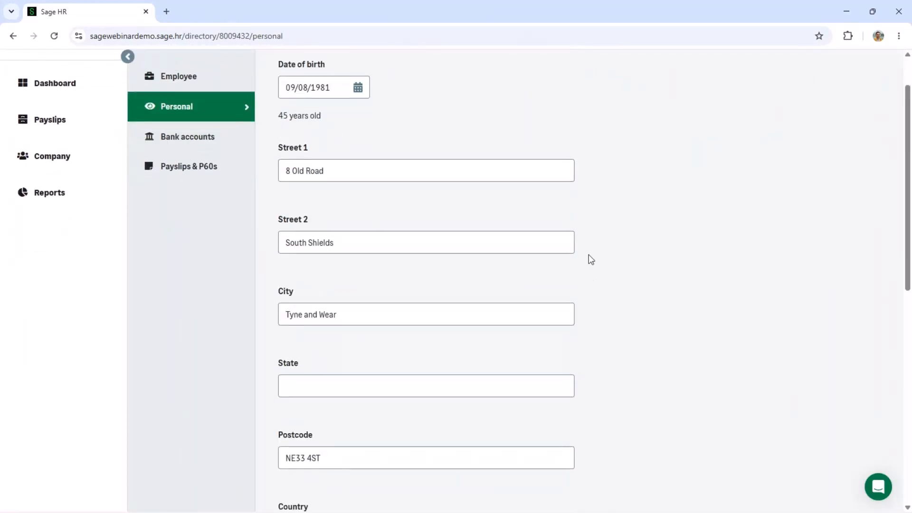
pyautogui.scroll(-3, 587, 260)
pyautogui.scroll(-5, 561, 259)
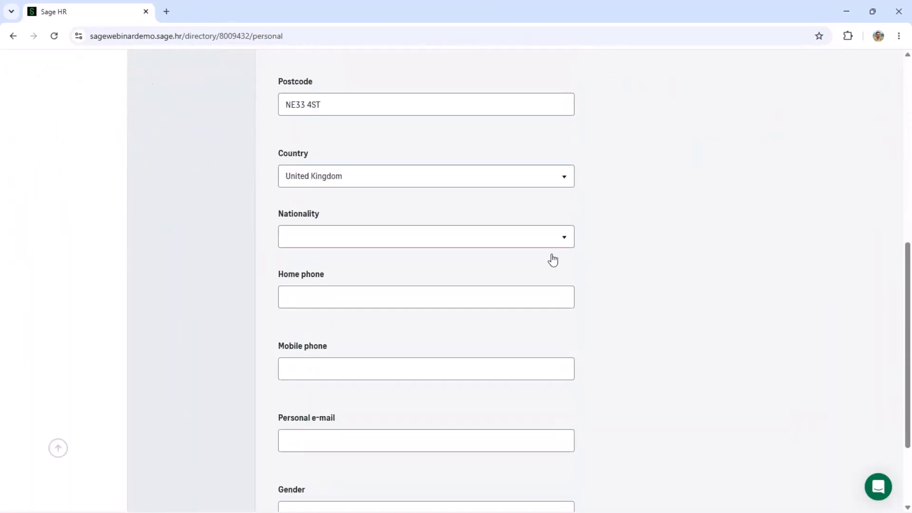
pyautogui.scroll(8, 552, 257)
pyautogui.scroll(1, 553, 258)
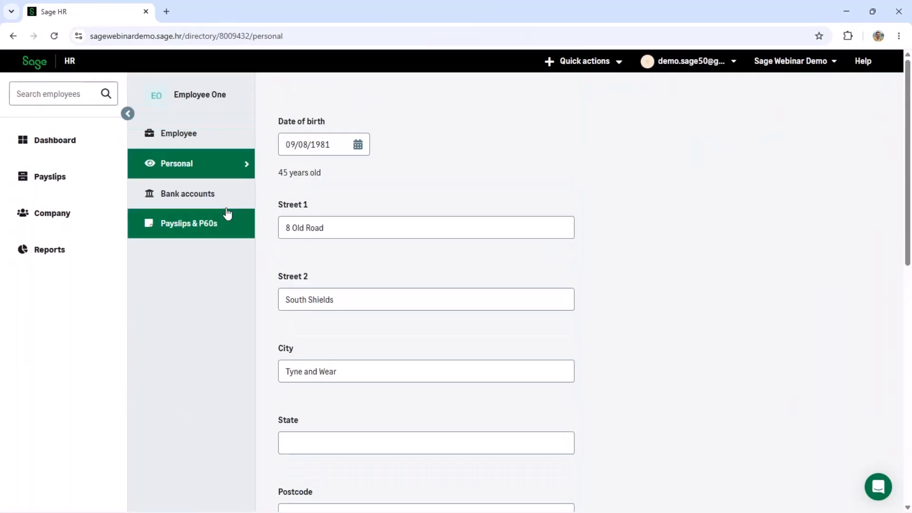
pyautogui.click(225, 202)
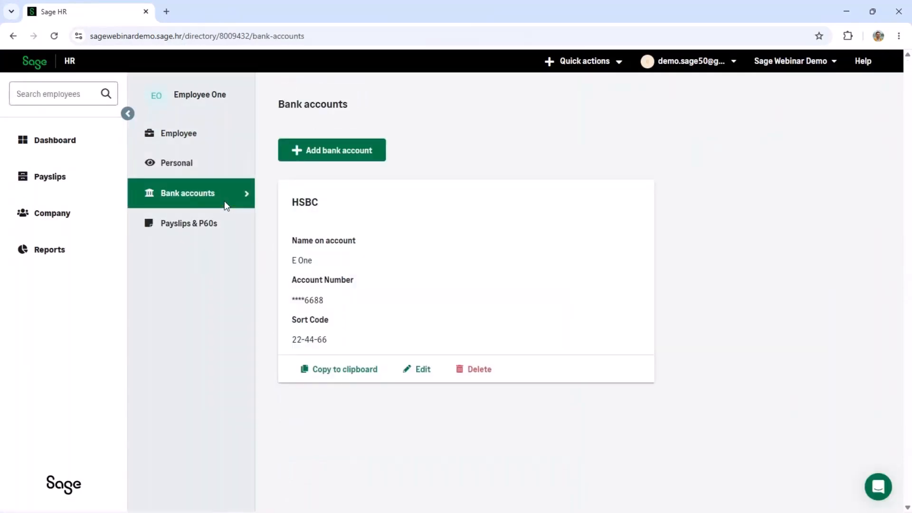
pyautogui.click(204, 226)
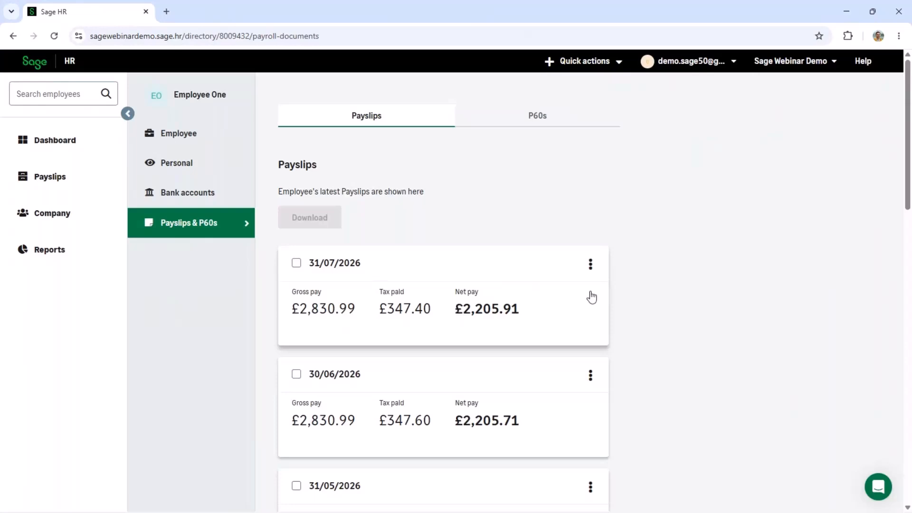
pyautogui.click(595, 269)
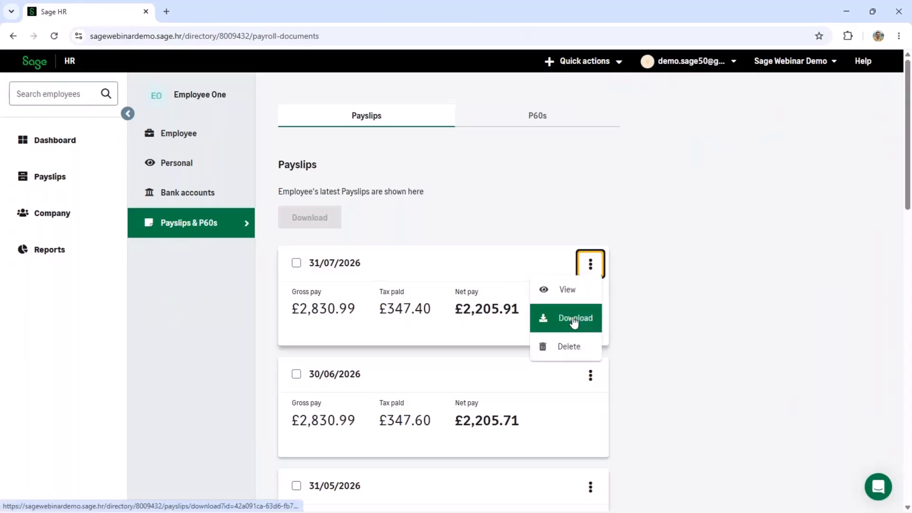
pyautogui.click(580, 290)
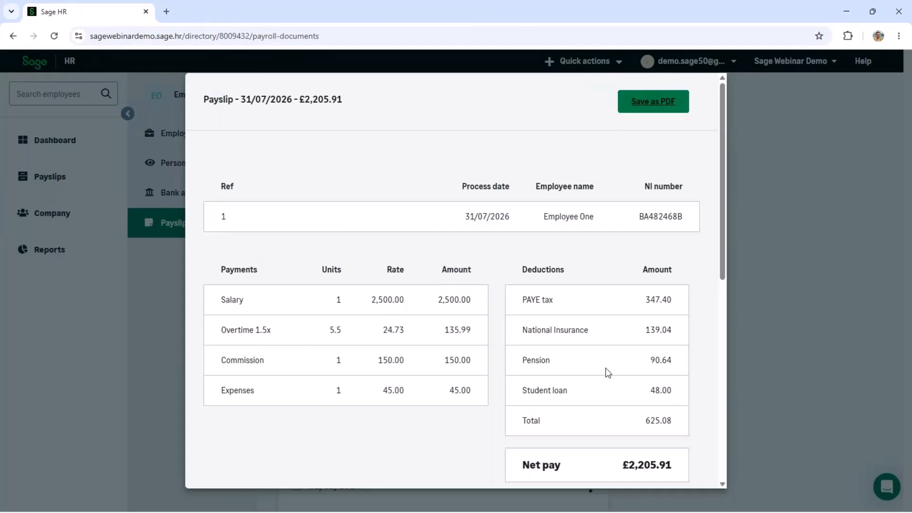
pyautogui.scroll(-5, 608, 373)
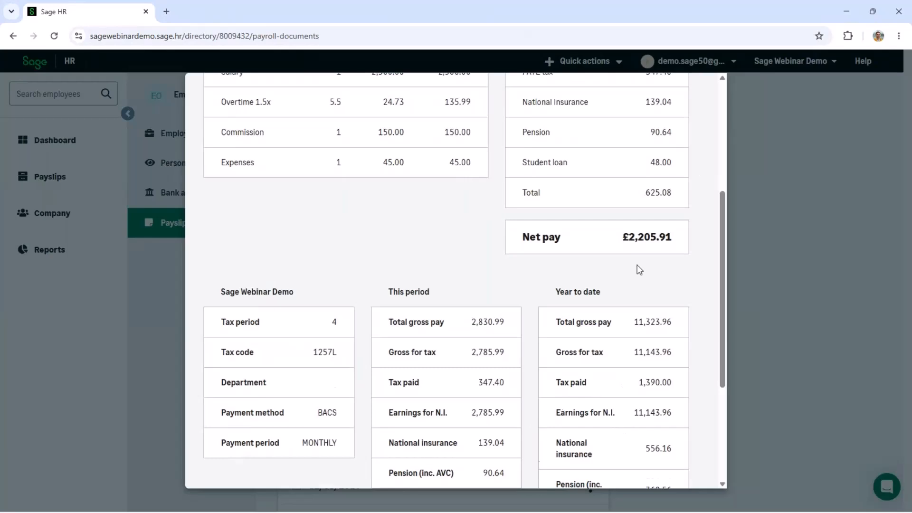
pyautogui.scroll(-3, 644, 360)
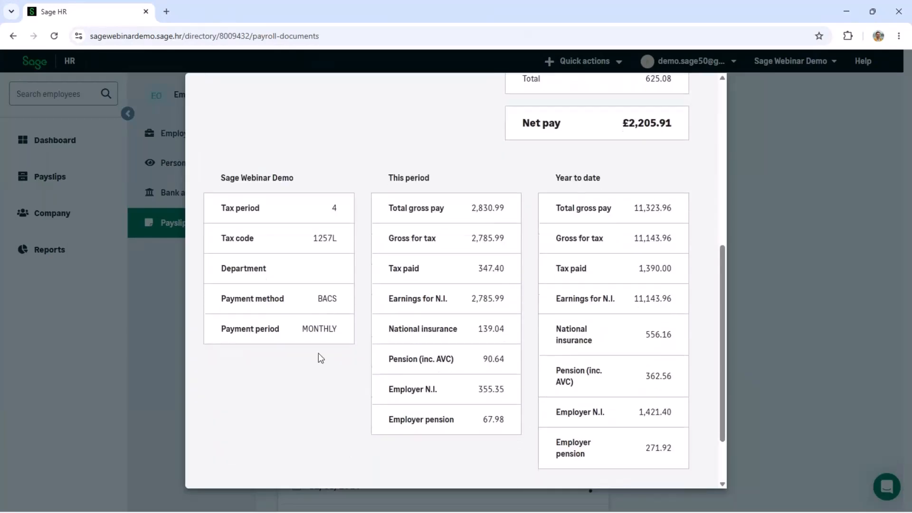
pyautogui.scroll(-2, 318, 354)
pyautogui.scroll(10, 319, 354)
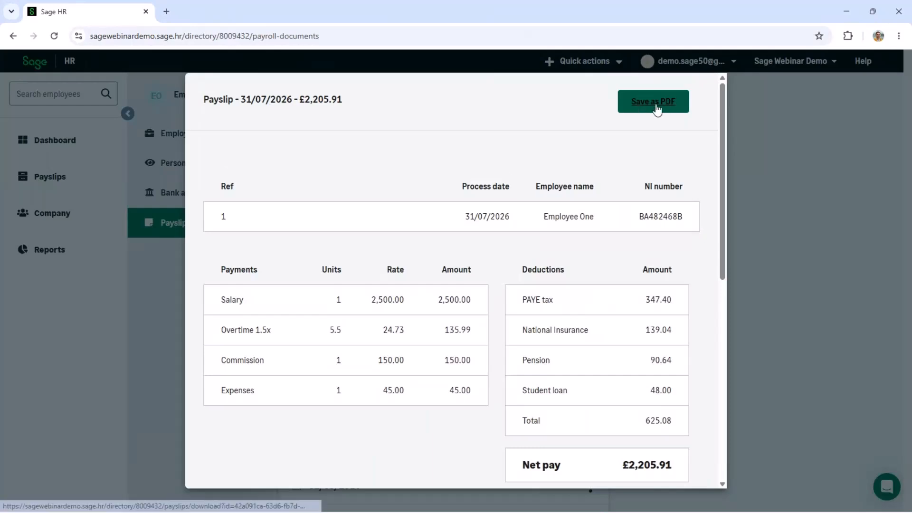
pyautogui.click(760, 145)
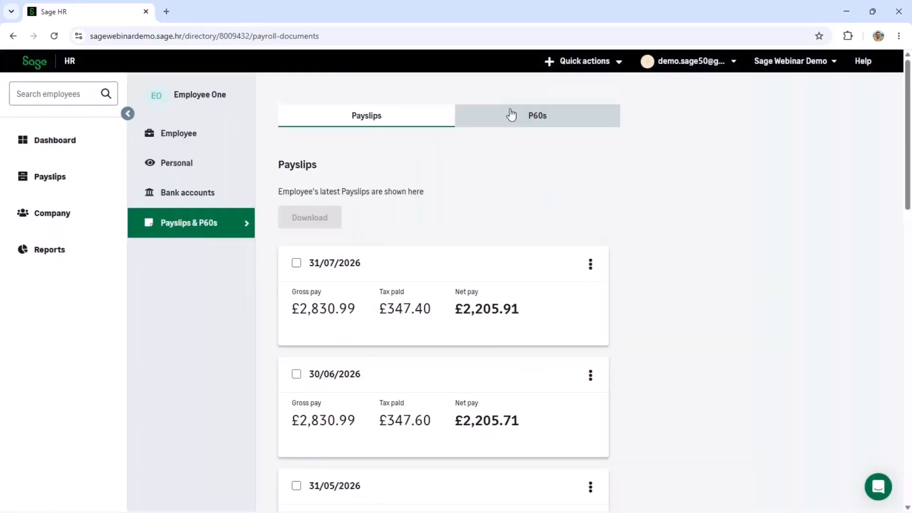
# View Employee One's 2025/2026 P60 (£33,431.88 total pay) from the P60s list, then close it.
pyautogui.click(511, 114)
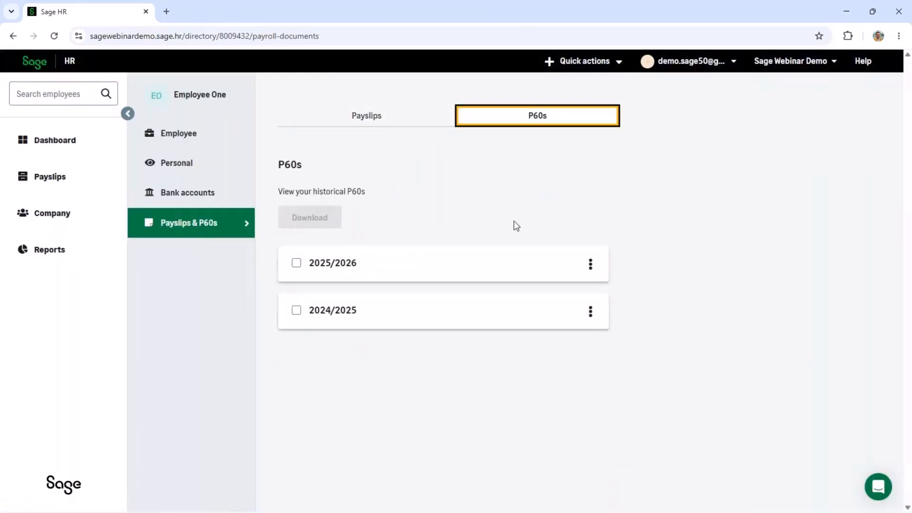
pyautogui.click(591, 266)
pyautogui.click(570, 290)
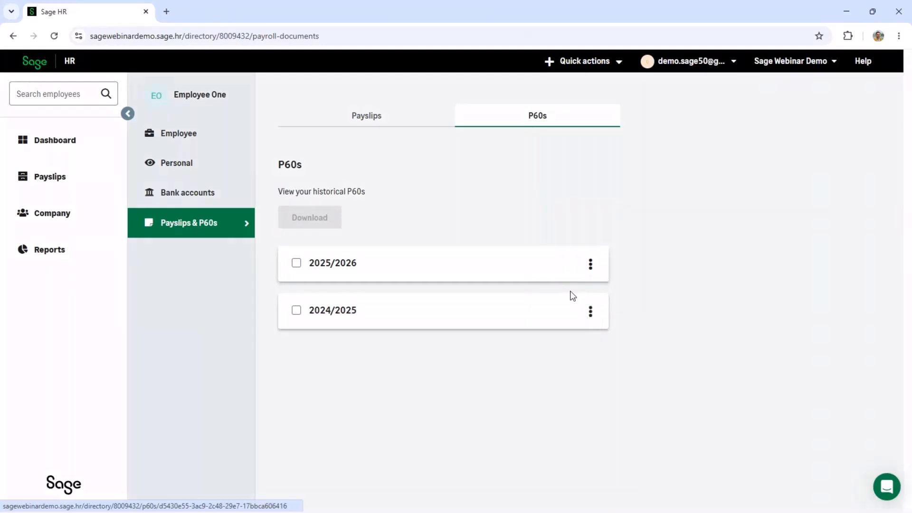
pyautogui.scroll(-6, 505, 281)
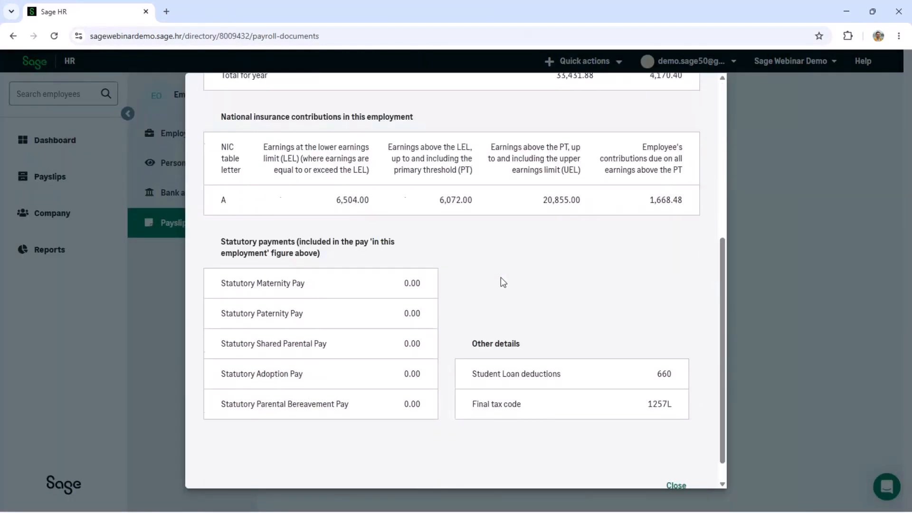
pyautogui.scroll(-1, 503, 282)
pyautogui.scroll(5, 503, 282)
pyautogui.scroll(1, 503, 283)
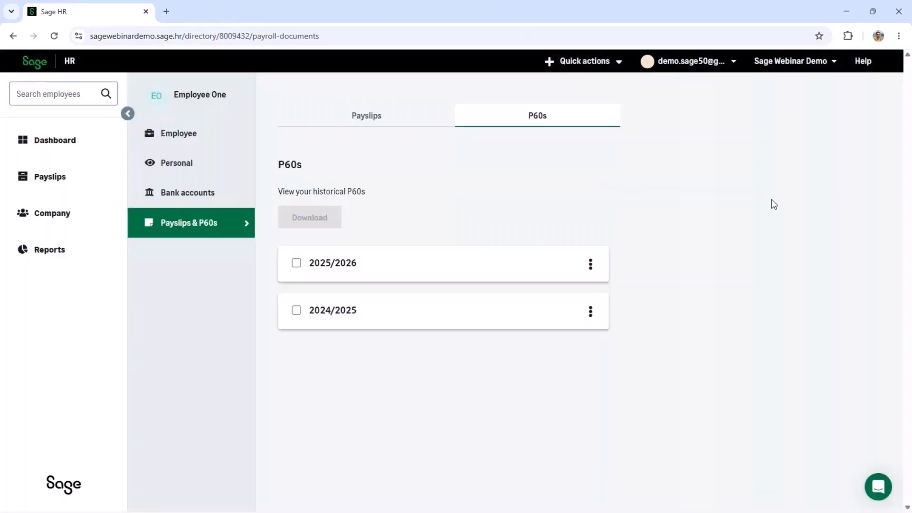
pyautogui.click(773, 199)
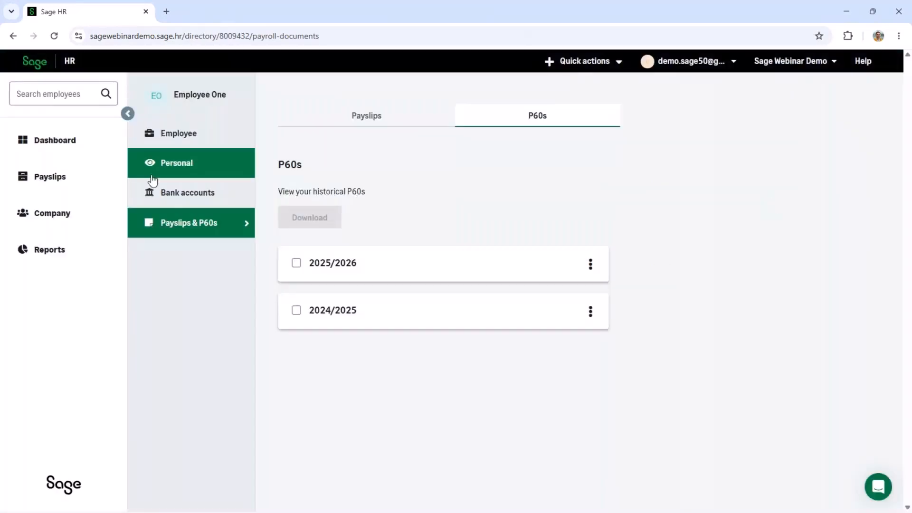
# Browse the company directory and the company-wide payslips table, then go back to the dashboard.
pyautogui.click(66, 227)
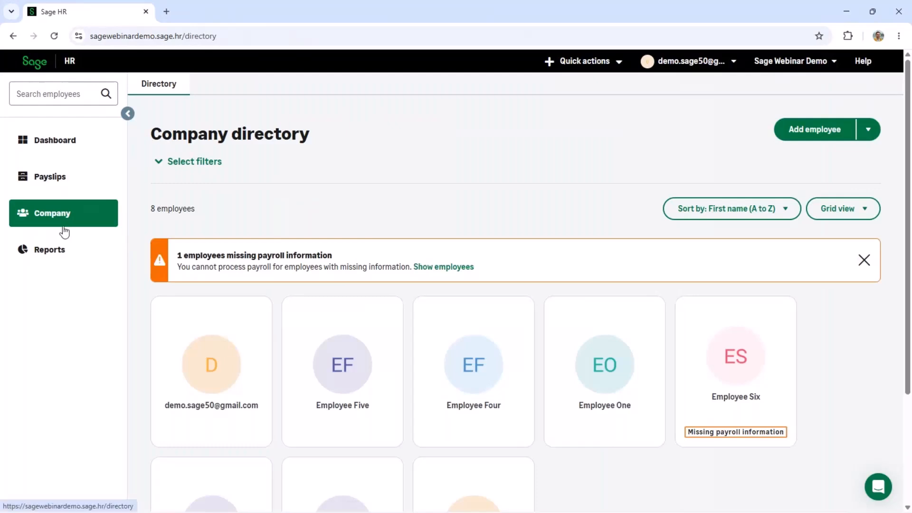
pyautogui.click(83, 183)
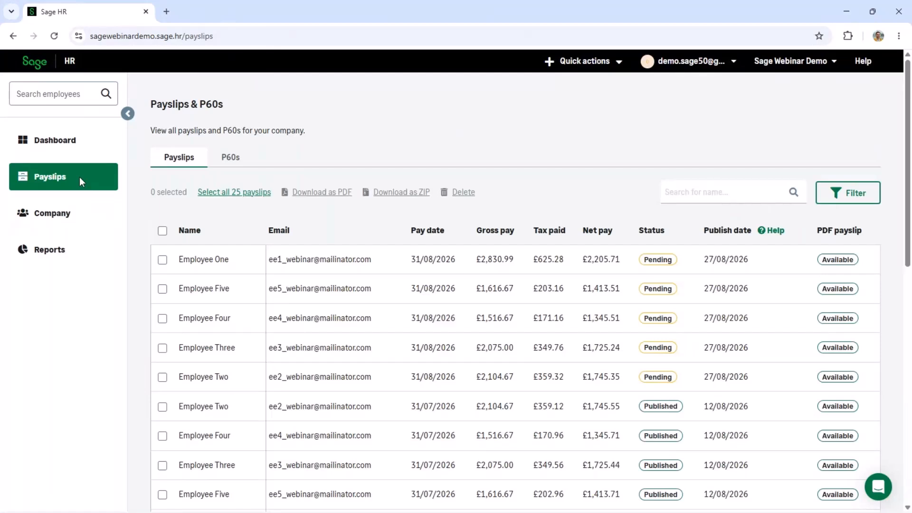
pyautogui.click(85, 151)
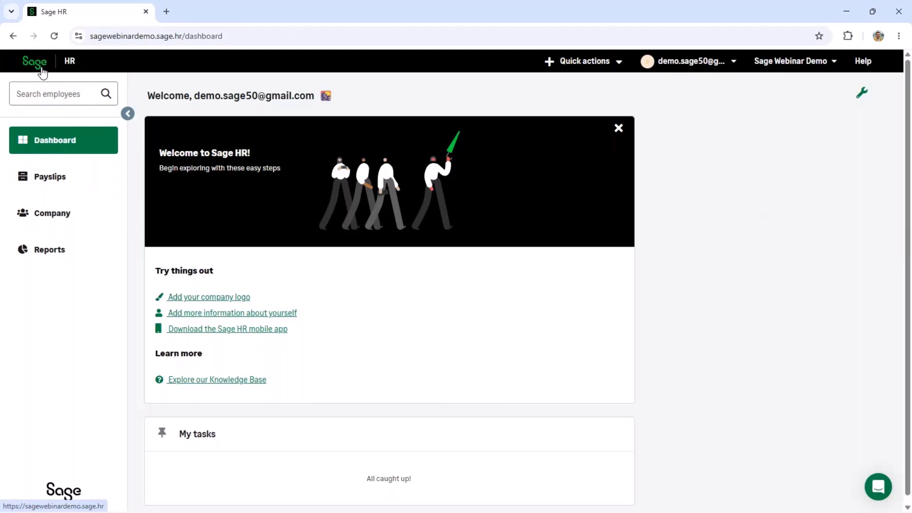
# View the Access logs report: 2 users in 24 hours, 12% mobile usage, 5 never logged in.
pyautogui.click(62, 250)
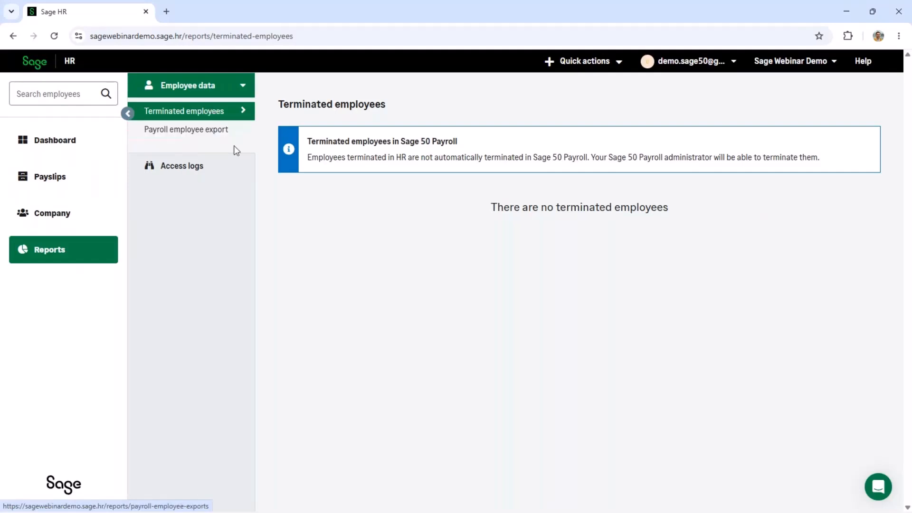
pyautogui.click(183, 177)
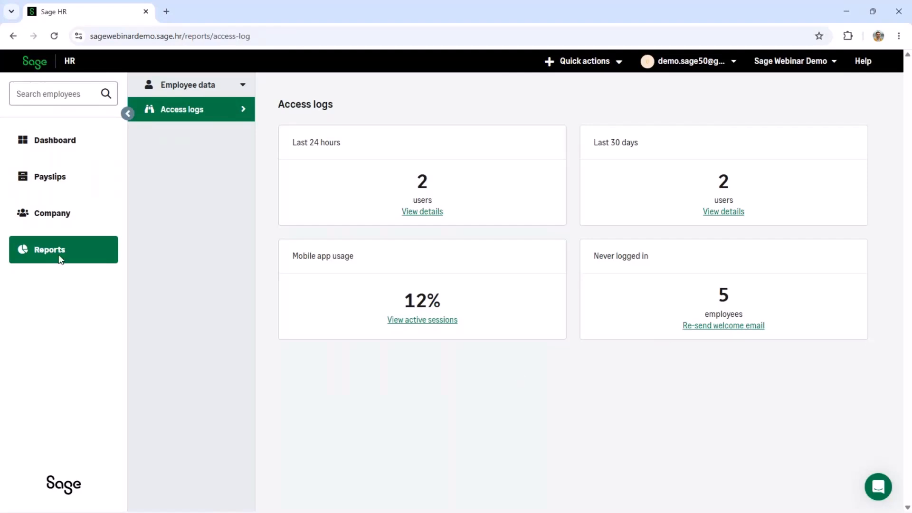
pyautogui.click(700, 67)
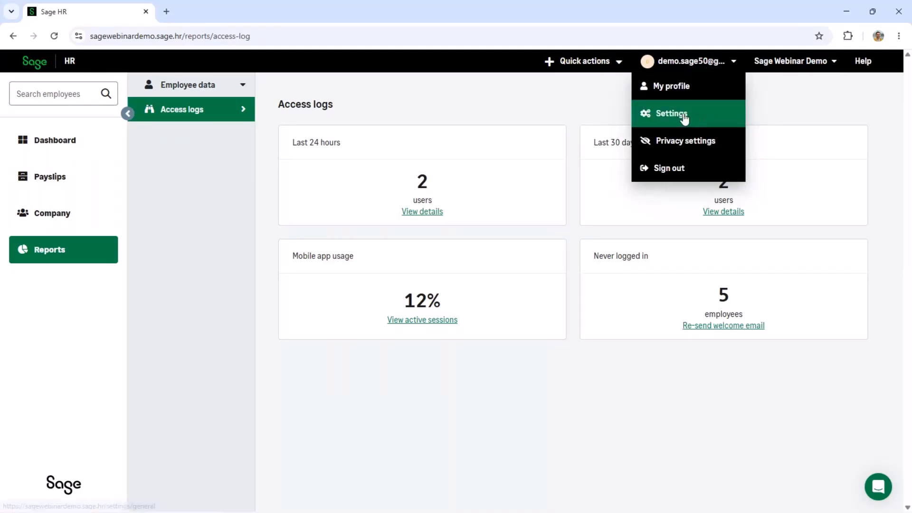
# Open the General settings for Sage Webinar Demo (United Kingdom) and expand Permissions.
pyautogui.click(671, 113)
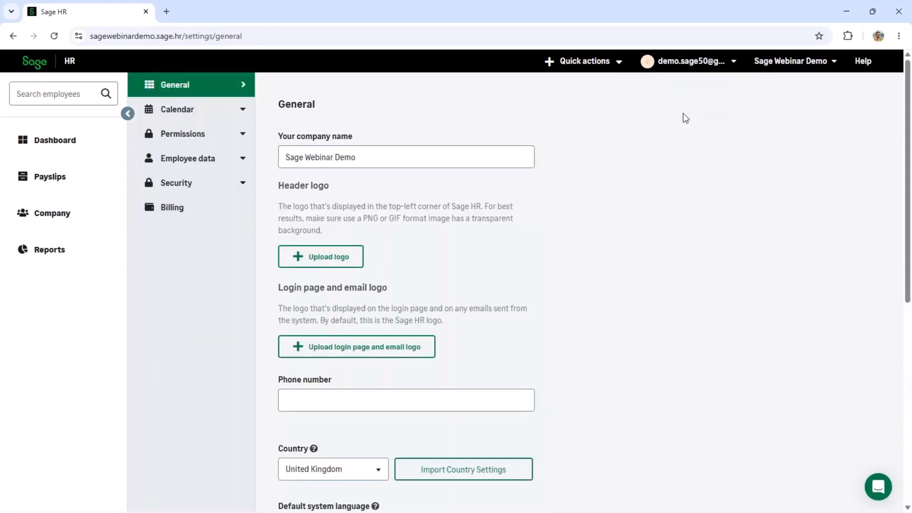
pyautogui.scroll(-1, 458, 261)
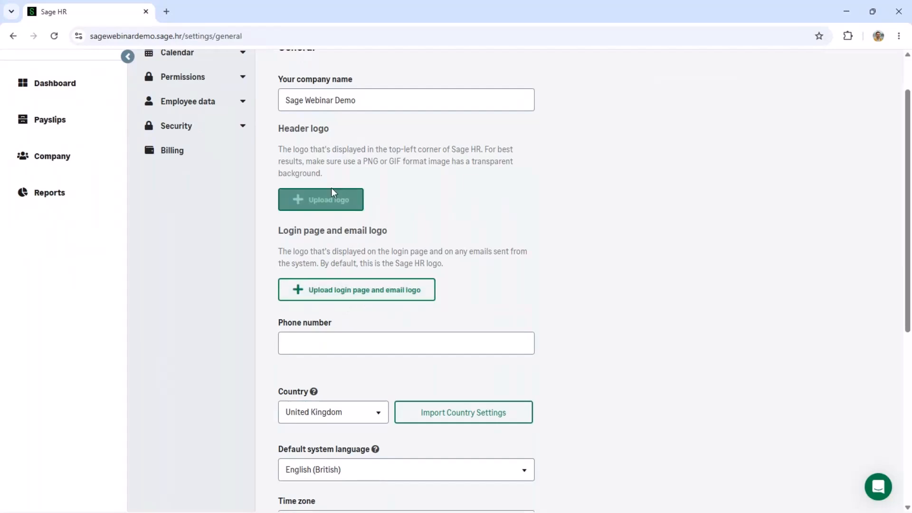
pyautogui.scroll(1, 352, 212)
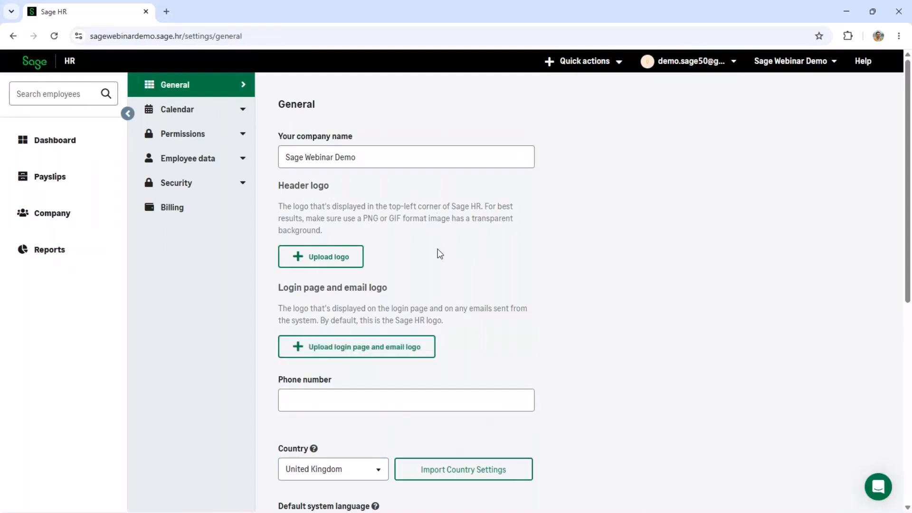
pyautogui.click(210, 137)
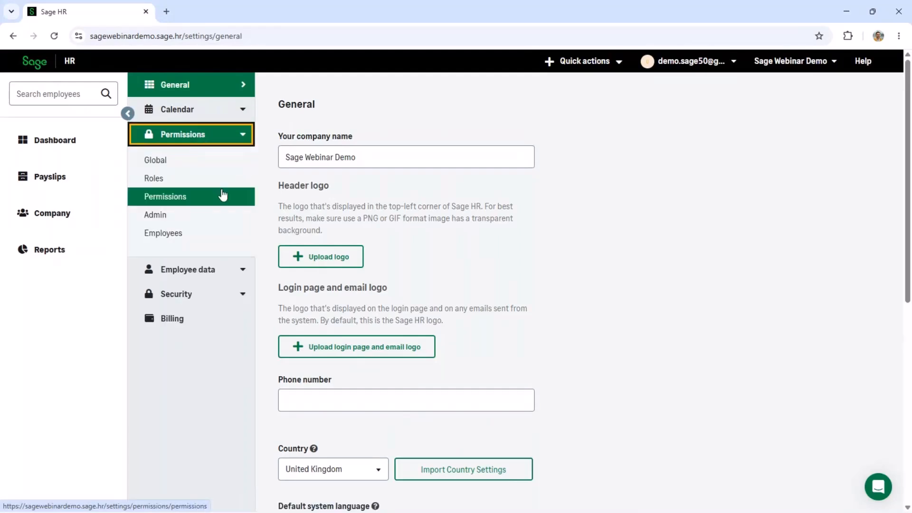
# Review the Global permissions fields, then the Admin permissions where HR Admin holds all four rights.
pyautogui.click(199, 161)
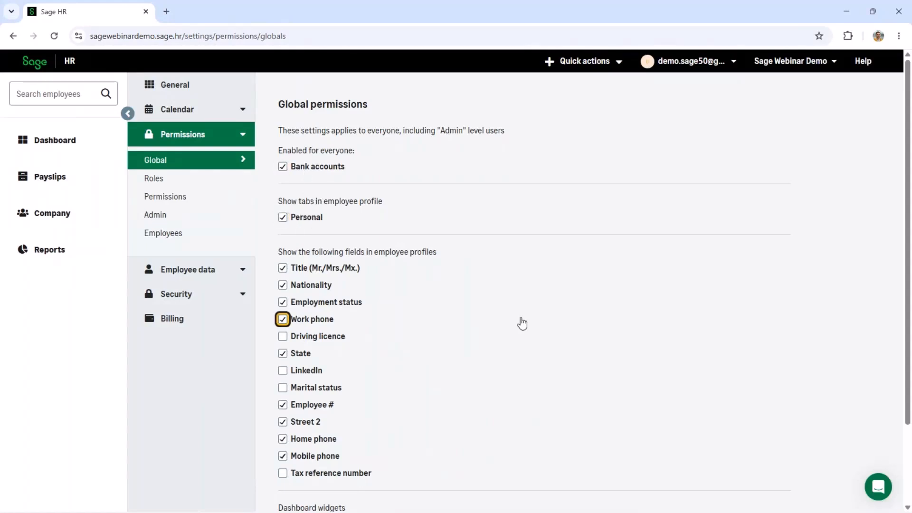
pyautogui.scroll(-2, 522, 324)
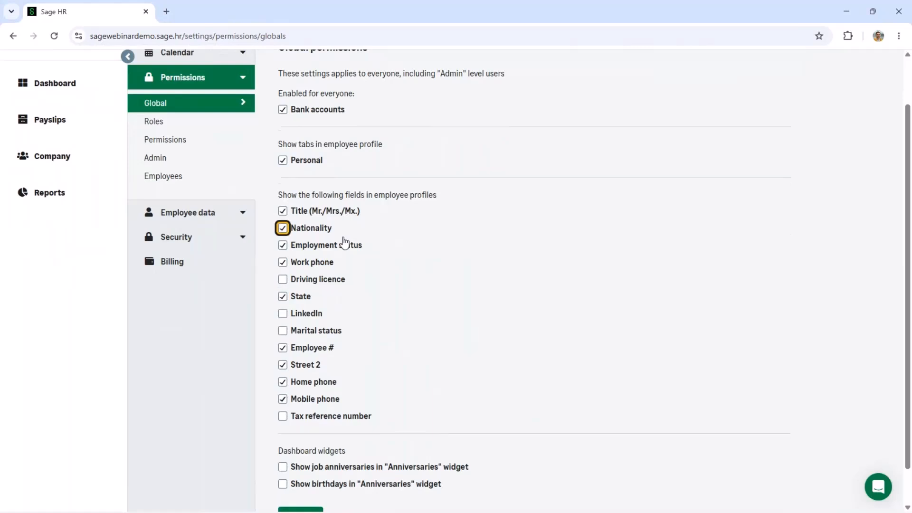
pyautogui.scroll(2, 475, 280)
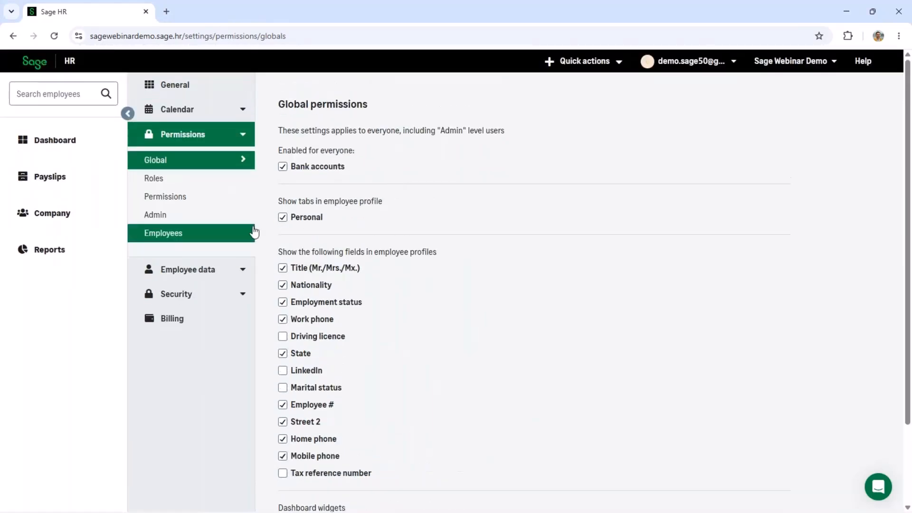
pyautogui.click(180, 214)
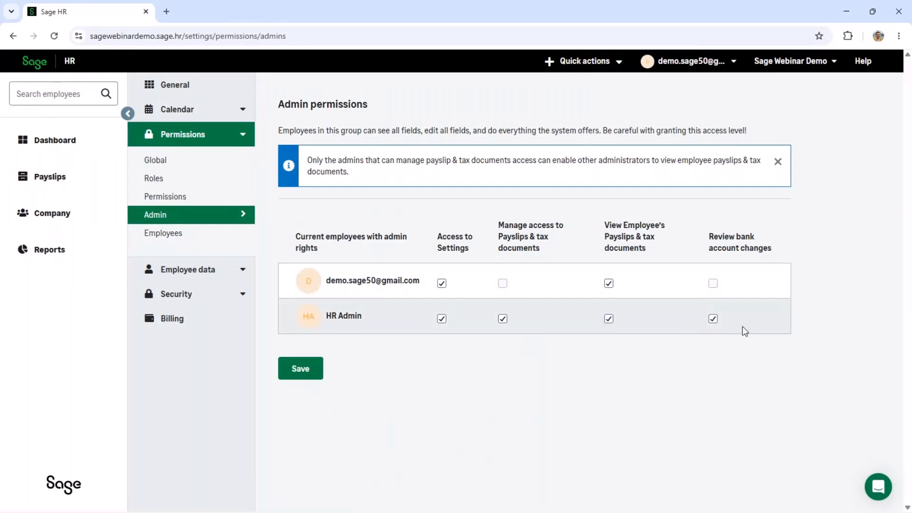
# Review Employee permissions, including 30-day payslip access after termination, and expand Security.
pyautogui.click(219, 242)
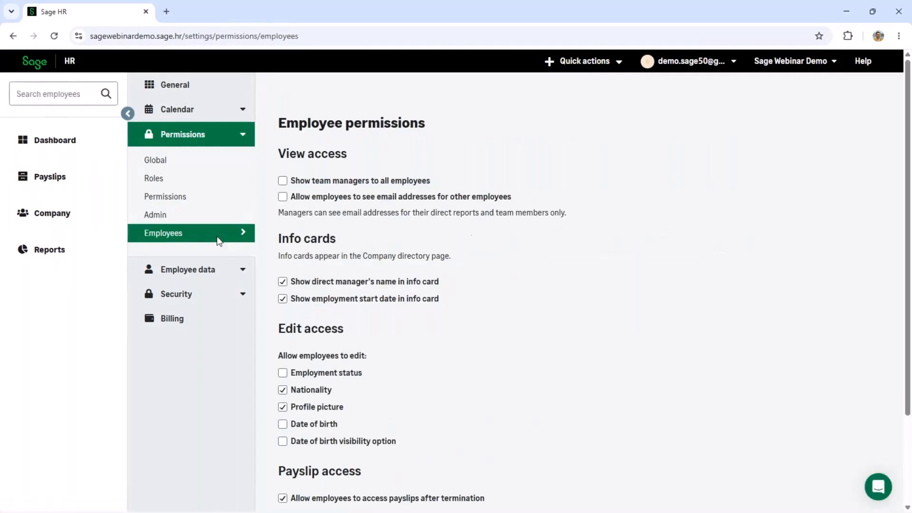
pyautogui.scroll(-1, 400, 310)
pyautogui.scroll(-2, 400, 310)
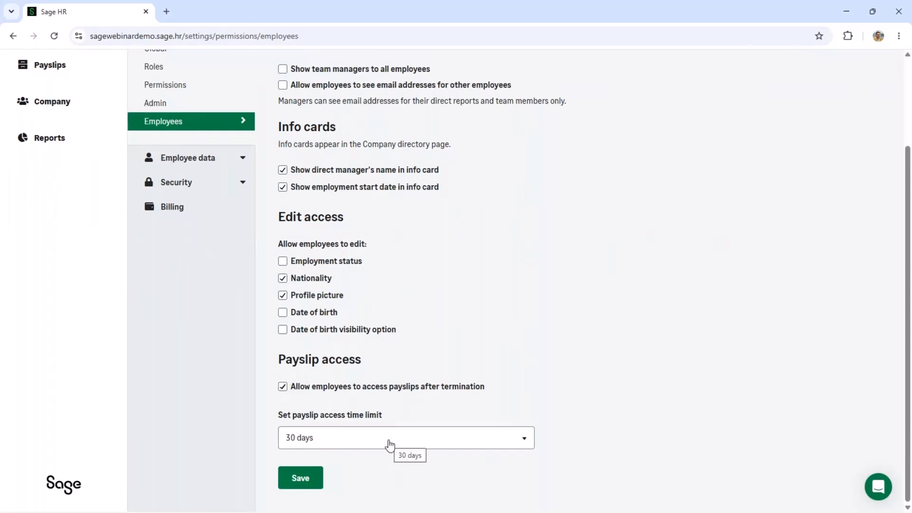
pyautogui.scroll(3, 427, 331)
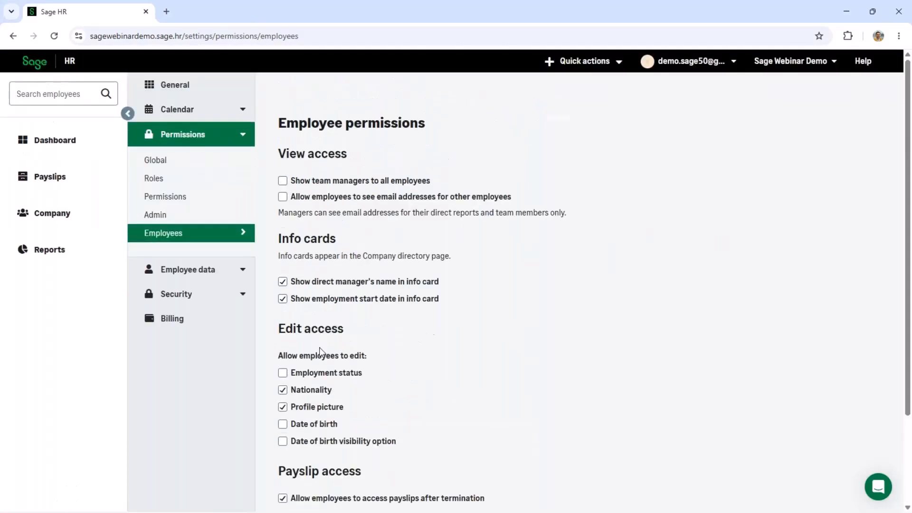
pyautogui.click(202, 297)
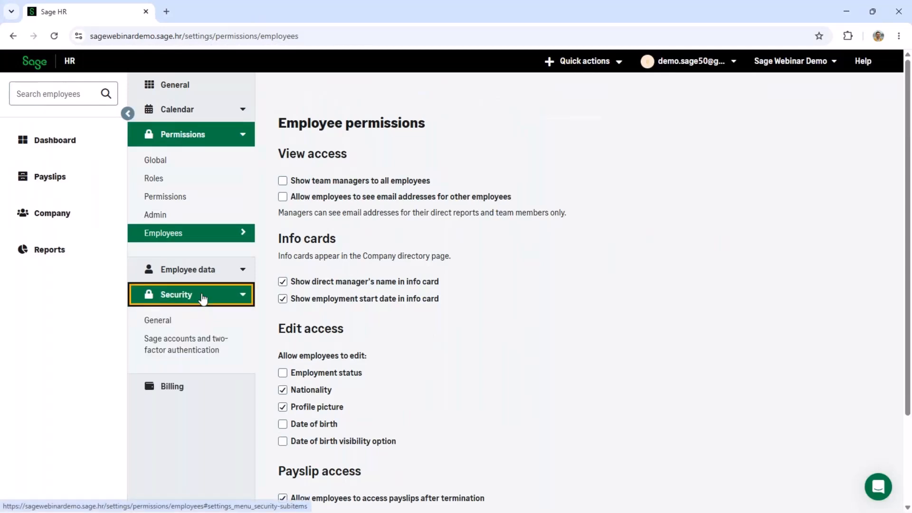
# Check Sage accounts are enabled and review two-factor authentication, then return to the company directory.
pyautogui.click(180, 349)
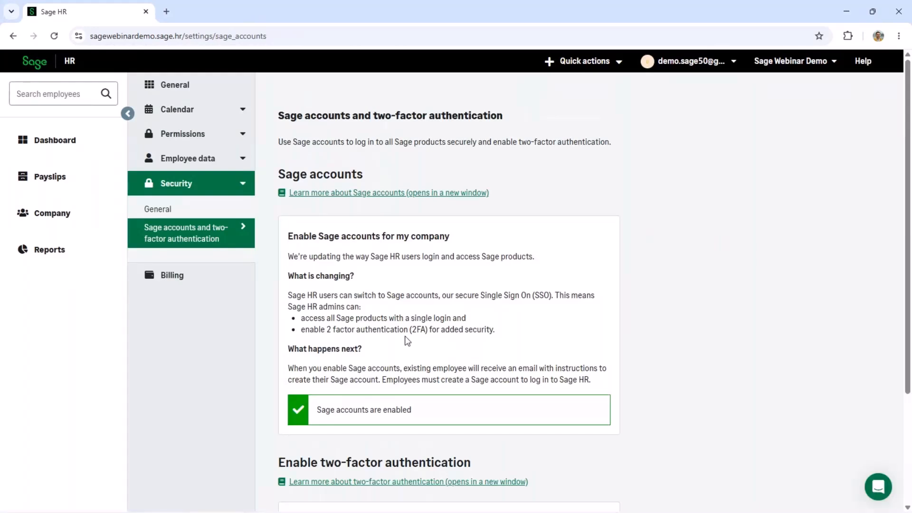
pyautogui.scroll(-1, 406, 339)
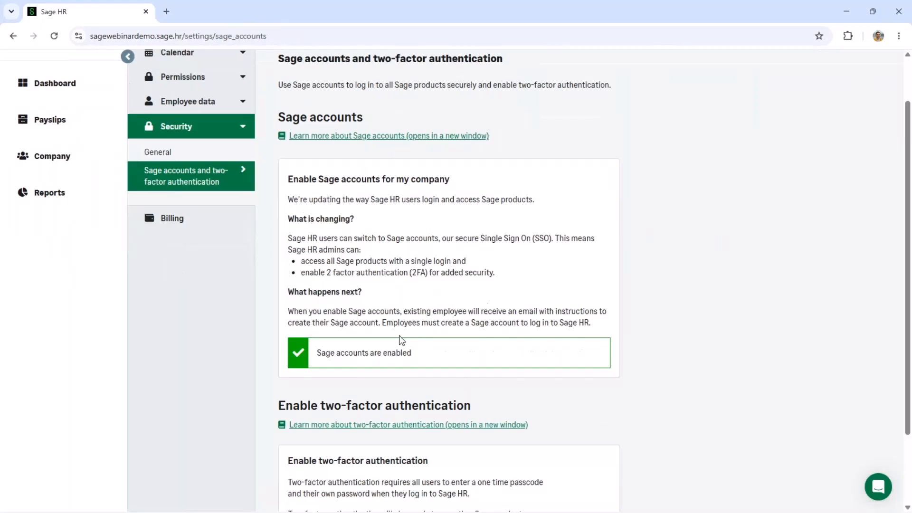
pyautogui.scroll(-2, 402, 338)
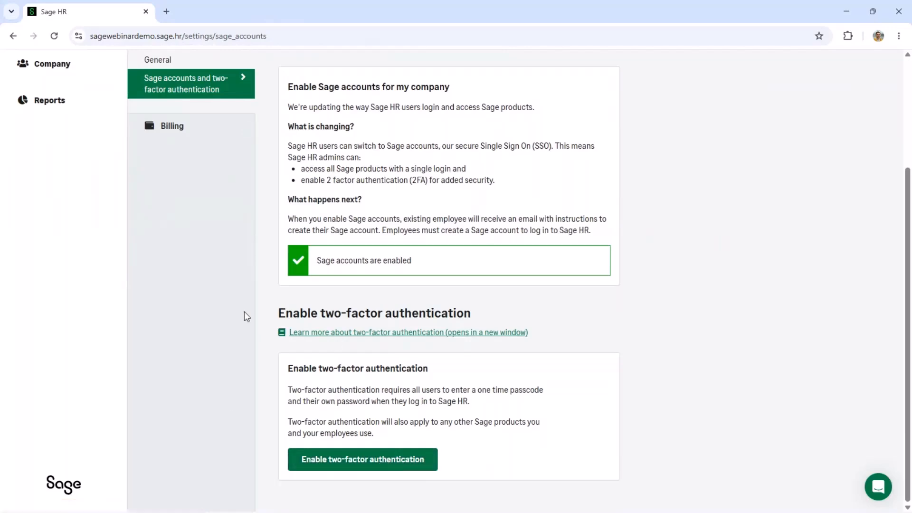
pyautogui.scroll(3, 245, 311)
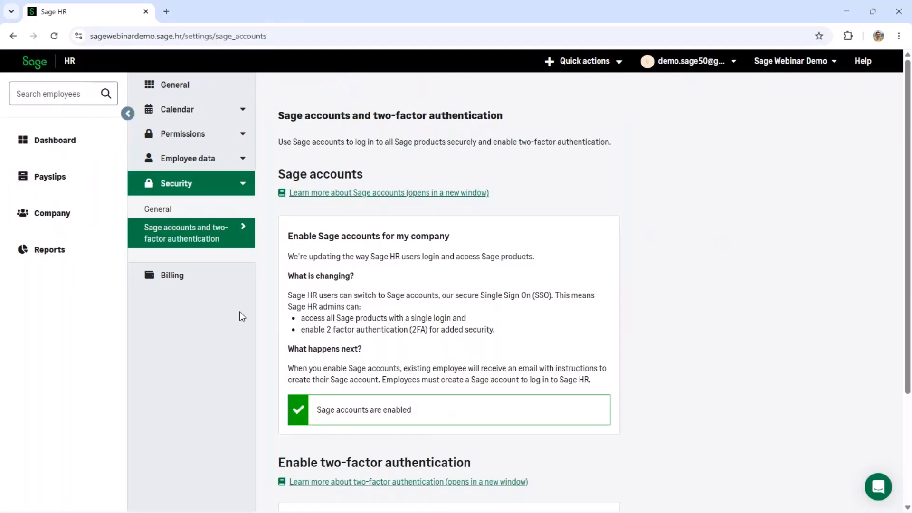
pyautogui.click(63, 213)
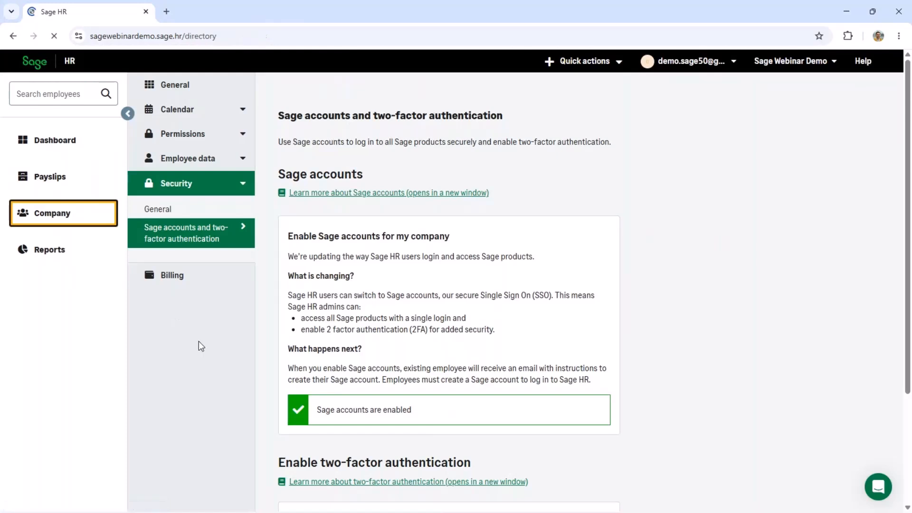
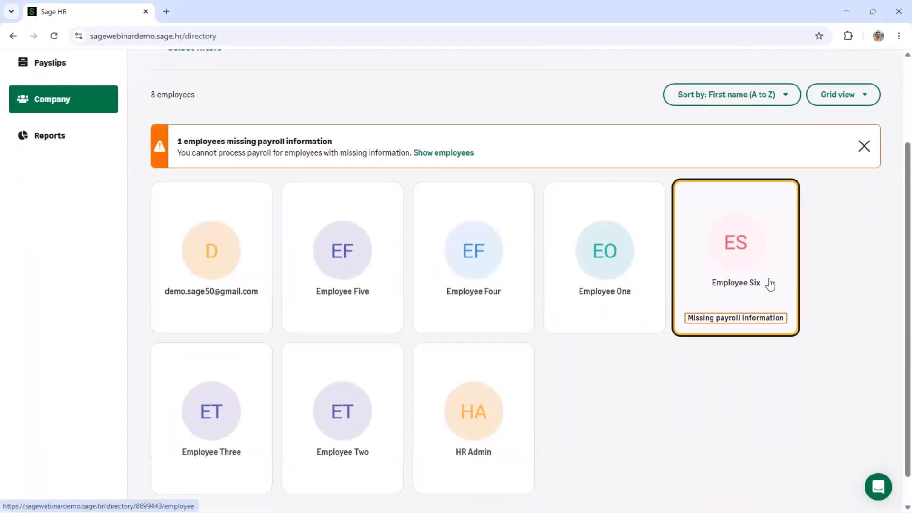
# Open Employee Six's new-starter profile and scroll through its fields.
pyautogui.click(769, 284)
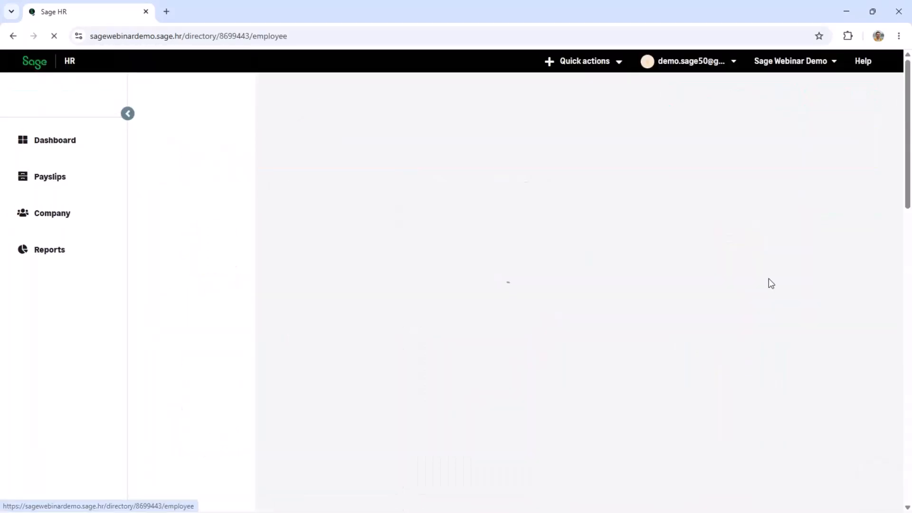
pyautogui.scroll(-4, 557, 283)
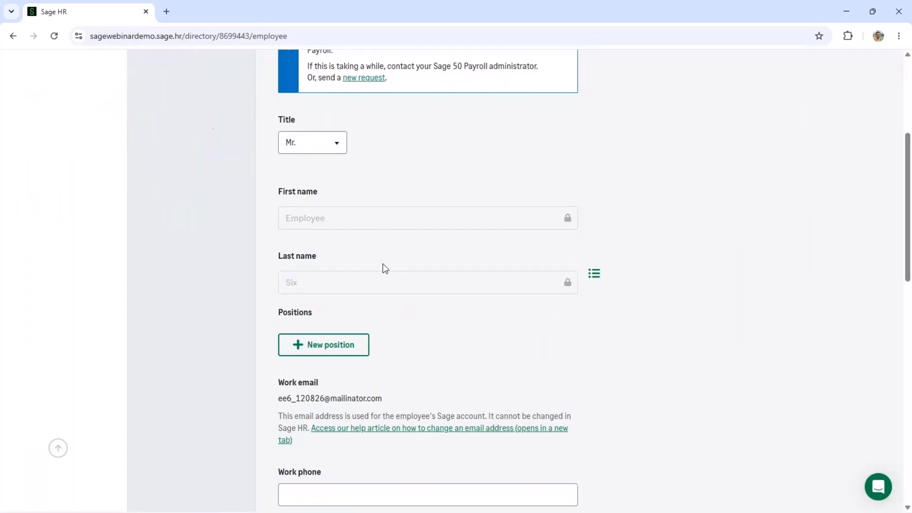
pyautogui.scroll(-3, 383, 267)
pyautogui.scroll(-3, 385, 269)
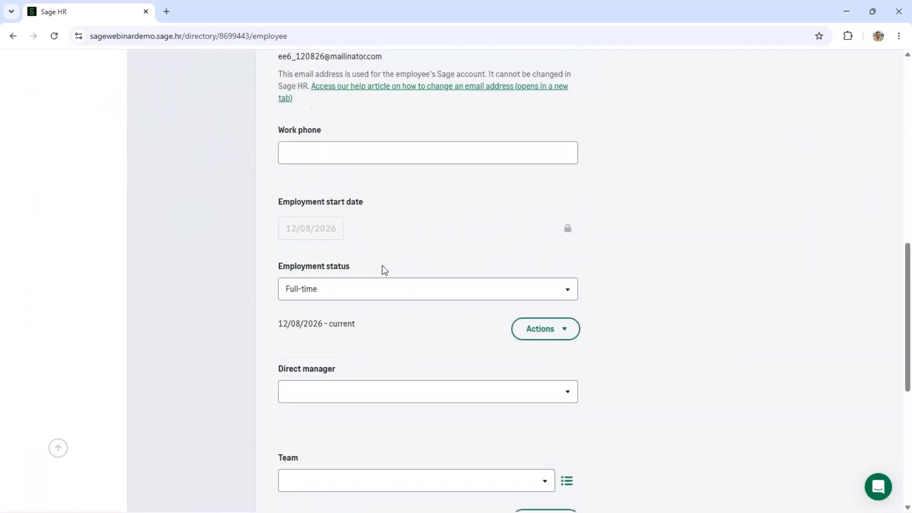
pyautogui.scroll(10, 383, 267)
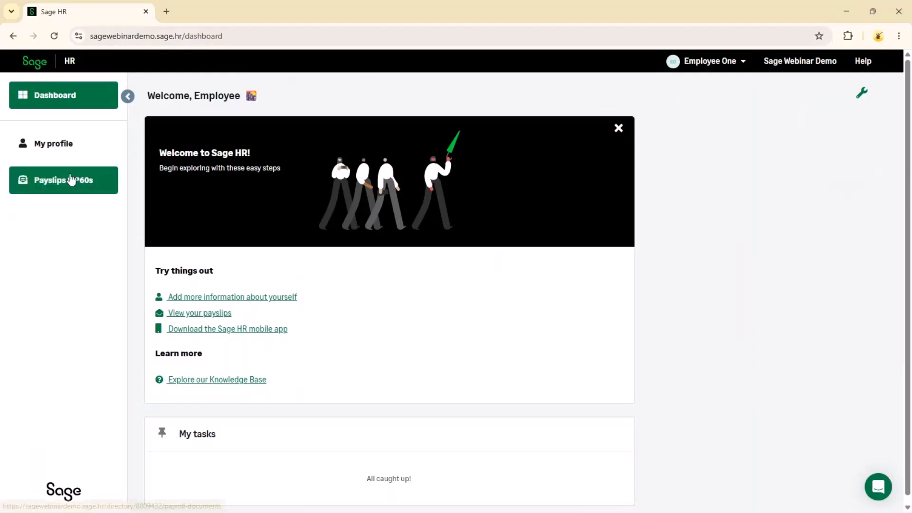
# Go to Employee One's My profile and show the Personal details with the home address.
pyautogui.click(67, 150)
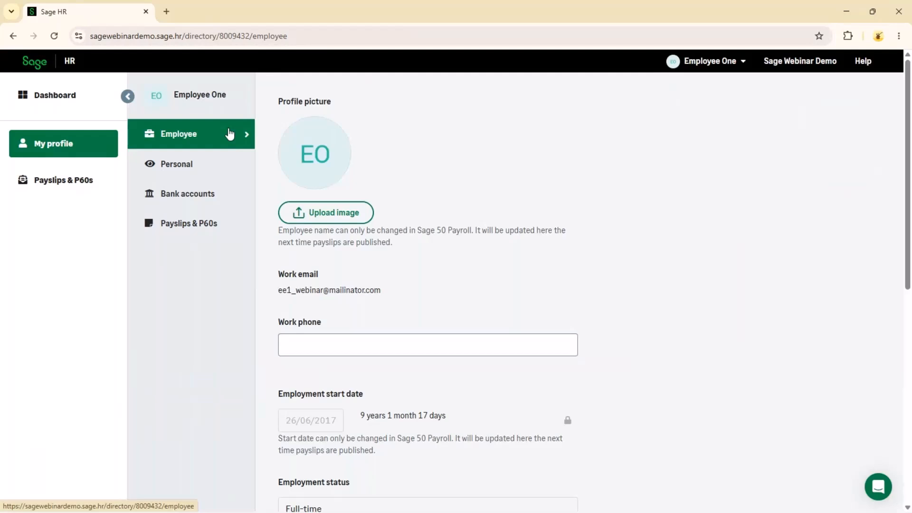
pyautogui.scroll(-10, 579, 241)
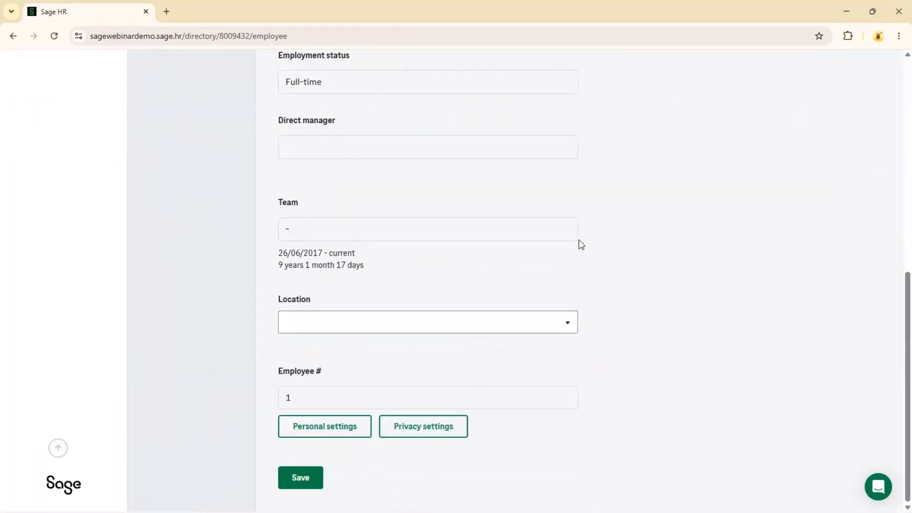
pyautogui.scroll(12, 578, 243)
pyautogui.click(243, 177)
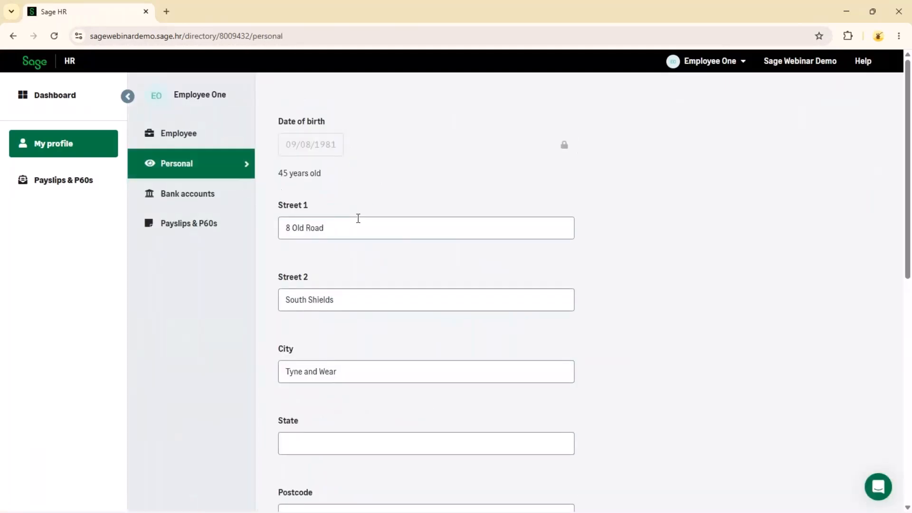
pyautogui.scroll(-1, 358, 219)
pyautogui.click(351, 171)
pyautogui.click(340, 243)
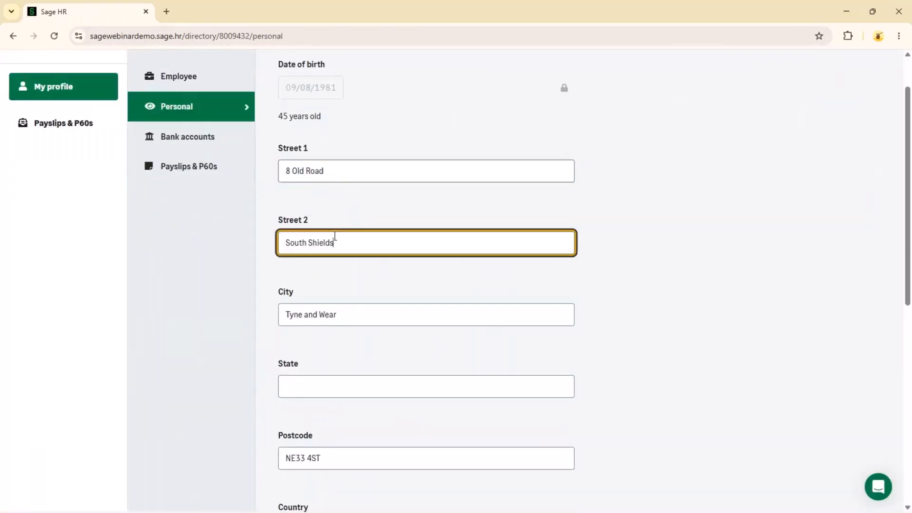
pyautogui.click(288, 175)
pyautogui.press('BackSpace')
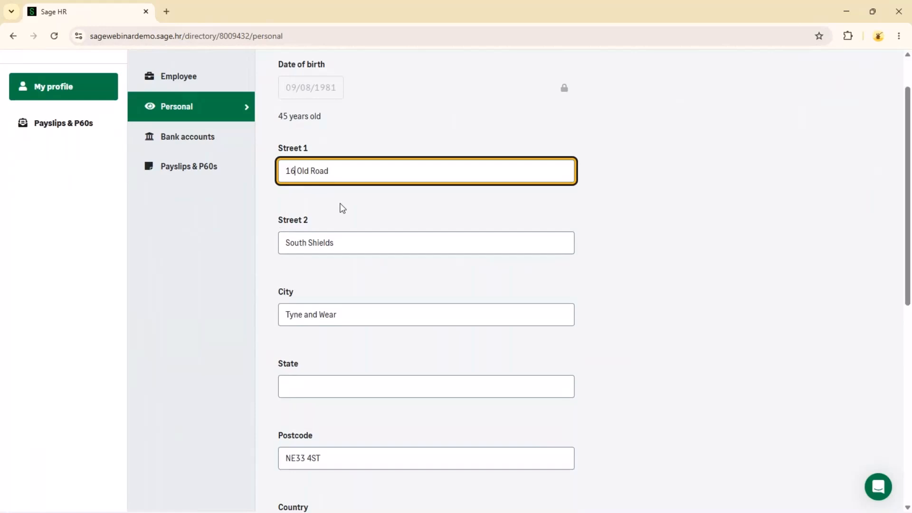
pyautogui.hotkey('ctrl', 'shift', 'Right')
pyautogui.hotkey('shift', 'End')
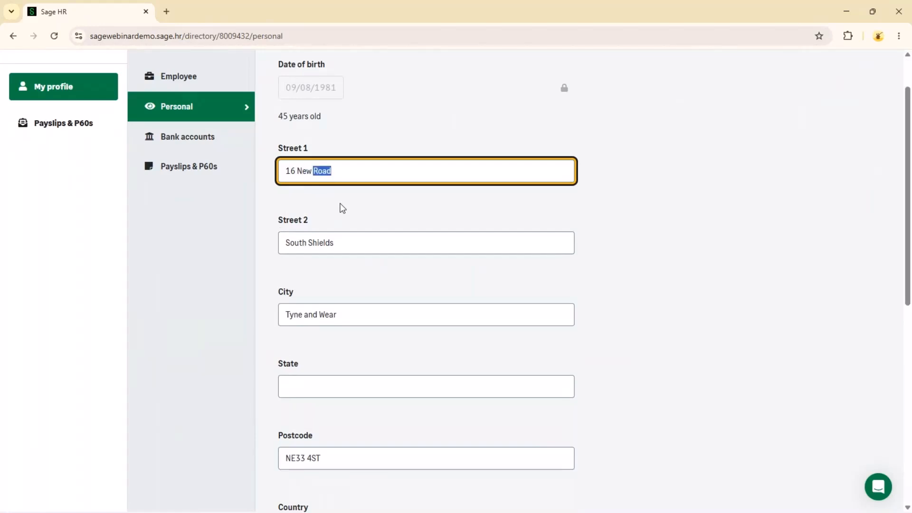
pyautogui.doubleClick(293, 244)
pyautogui.write('North')
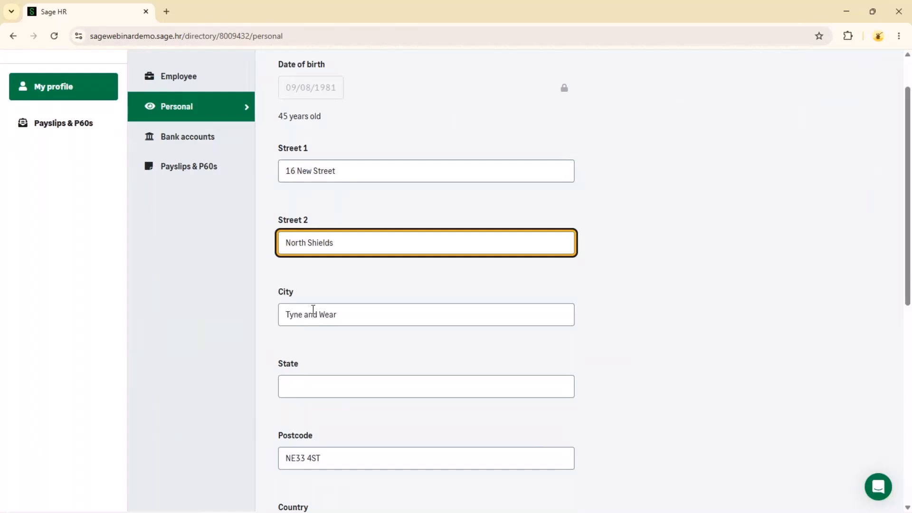
# Change the postcode district digit to 6 and save the address.
pyautogui.click(300, 458)
pyautogui.press('Delete')
pyautogui.write('6')
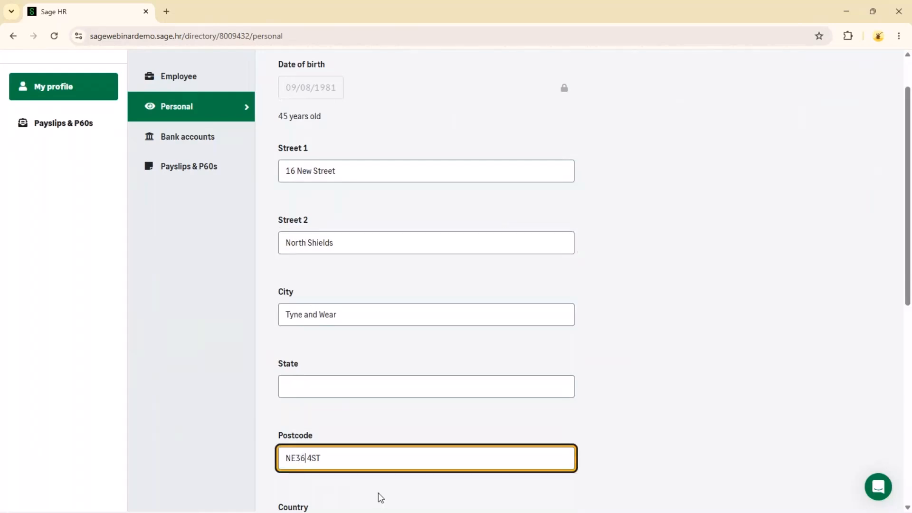
pyautogui.scroll(-5, 432, 369)
pyautogui.scroll(-3, 433, 372)
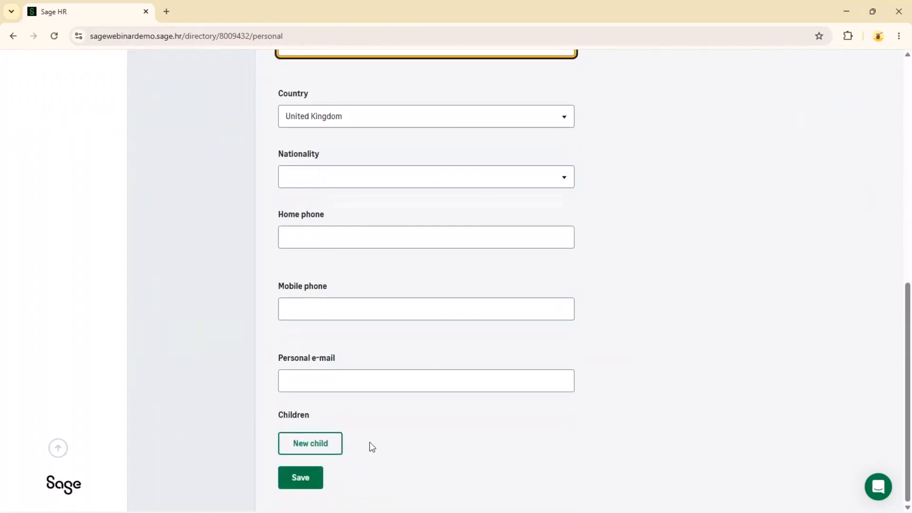
pyautogui.click(312, 477)
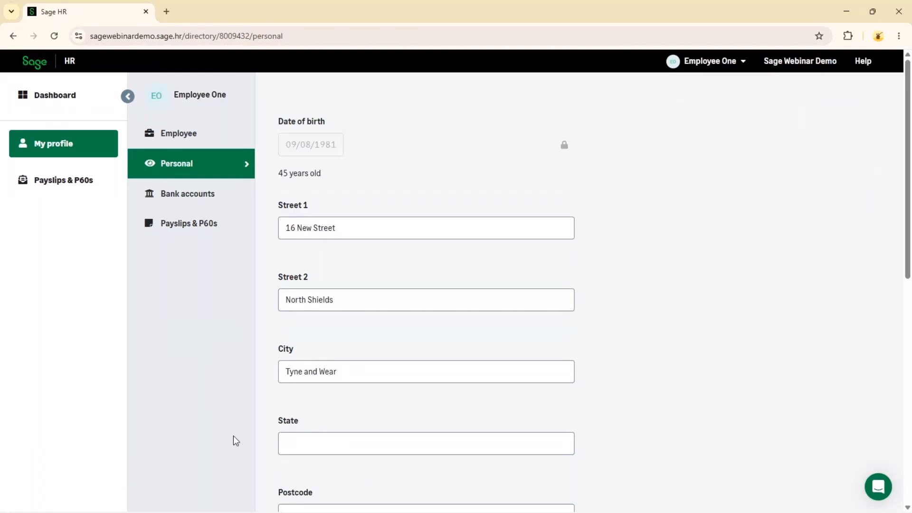
# View Employee One's Payslips & P60s for July and June 2026, then minimise that window.
pyautogui.click(201, 232)
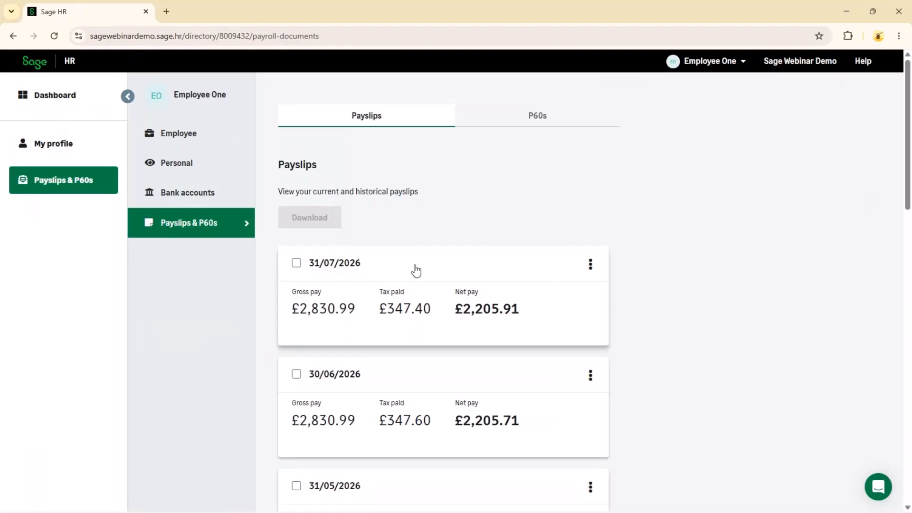
pyautogui.click(856, 11)
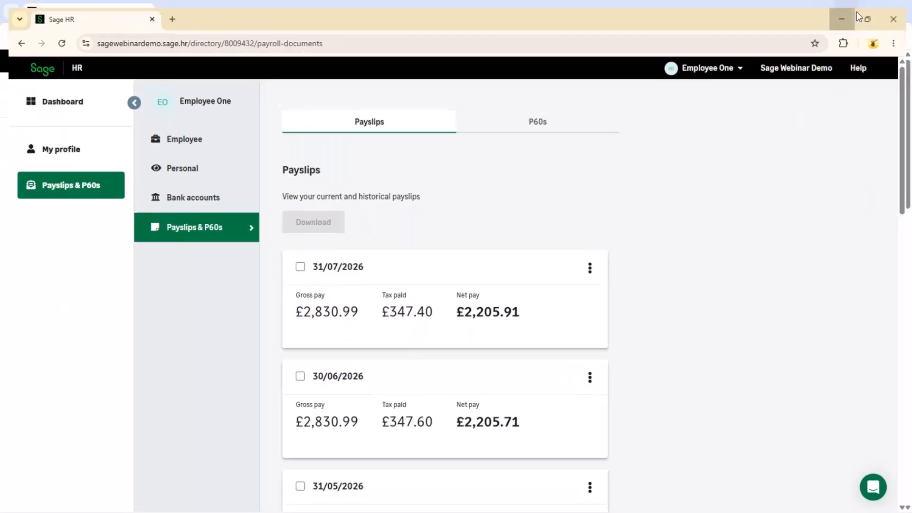
# Check Employee One's new address in the admin Personal view, then minimise Chrome.
pyautogui.click(72, 220)
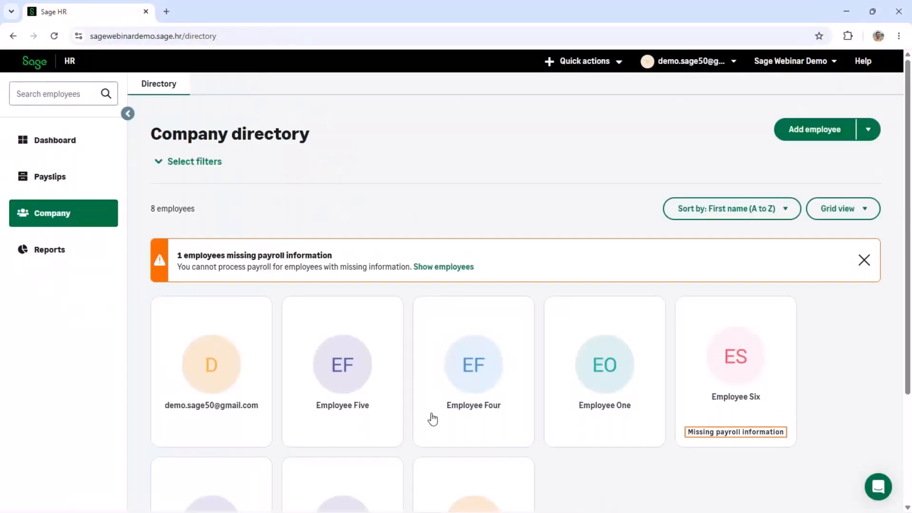
pyautogui.click(617, 375)
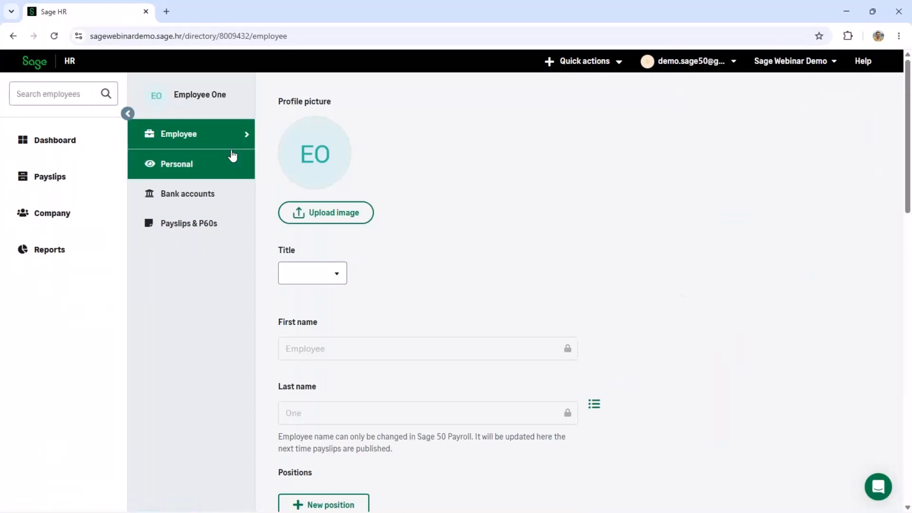
pyautogui.click(180, 167)
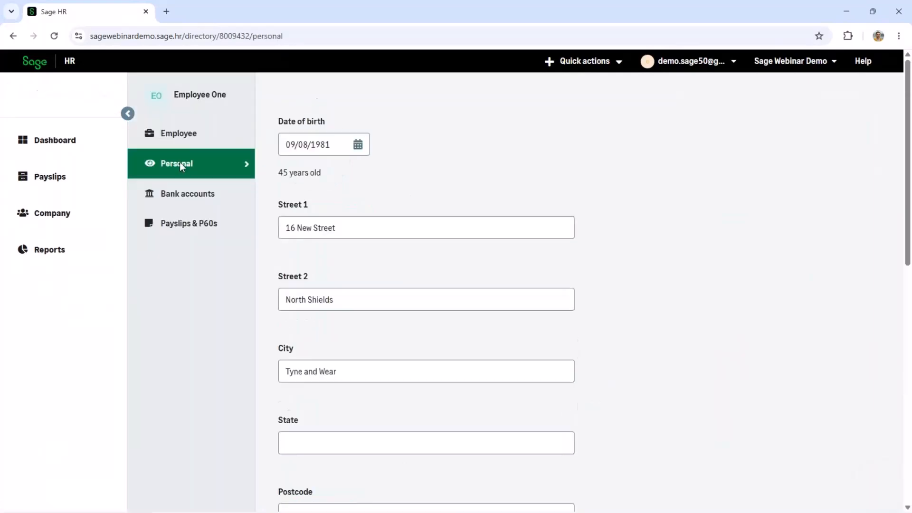
pyautogui.click(847, 12)
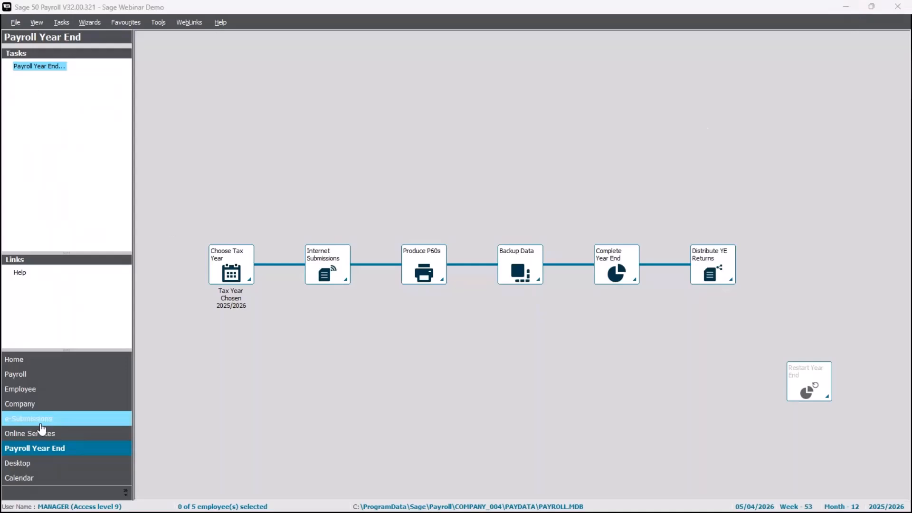
# Change the payroll process date to 31/08/2026.
pyautogui.click(47, 380)
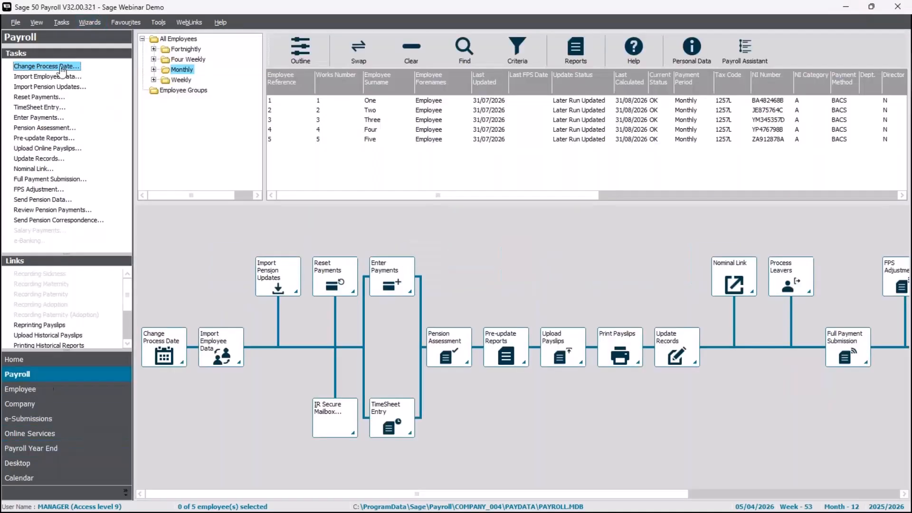
pyautogui.click(61, 68)
pyautogui.write('31/08/2026')
pyautogui.press('Return')
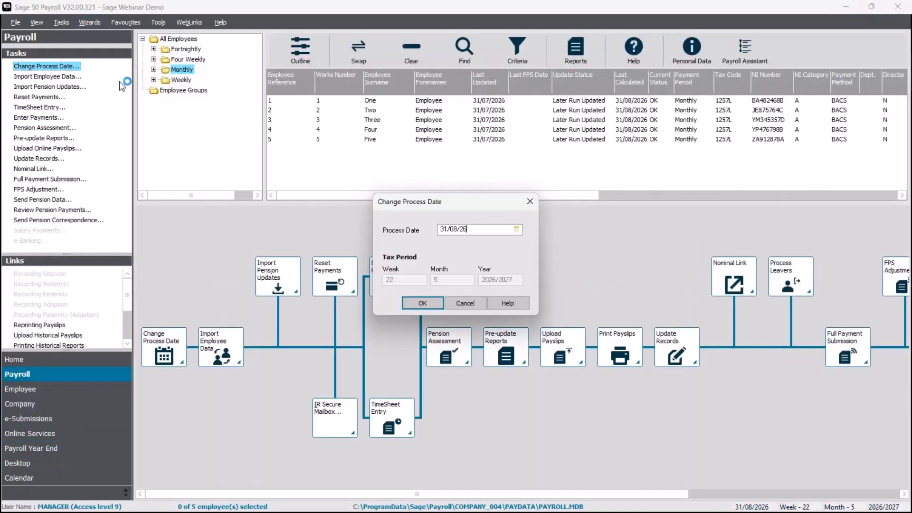
# Check Employee One's payroll record, then start Import Employee Data from Payroll tasks.
pyautogui.click(55, 391)
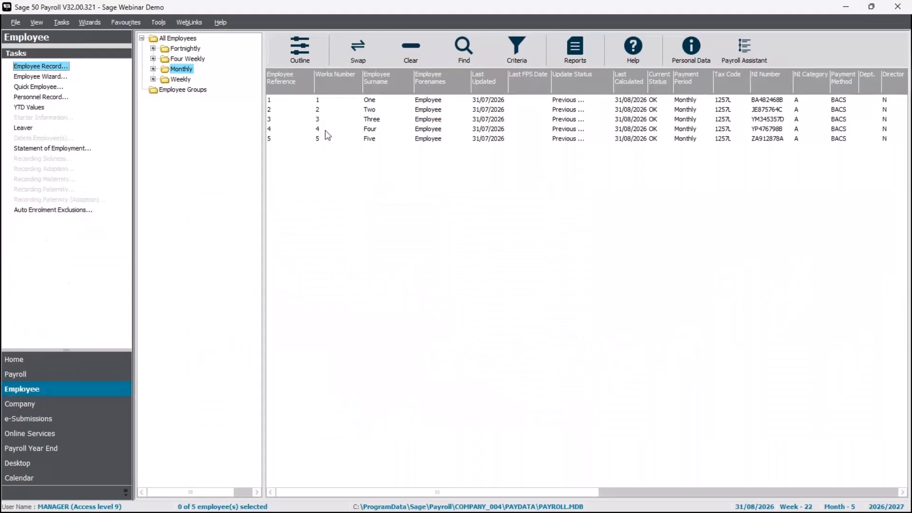
pyautogui.click(371, 102)
pyautogui.doubleClick(371, 101)
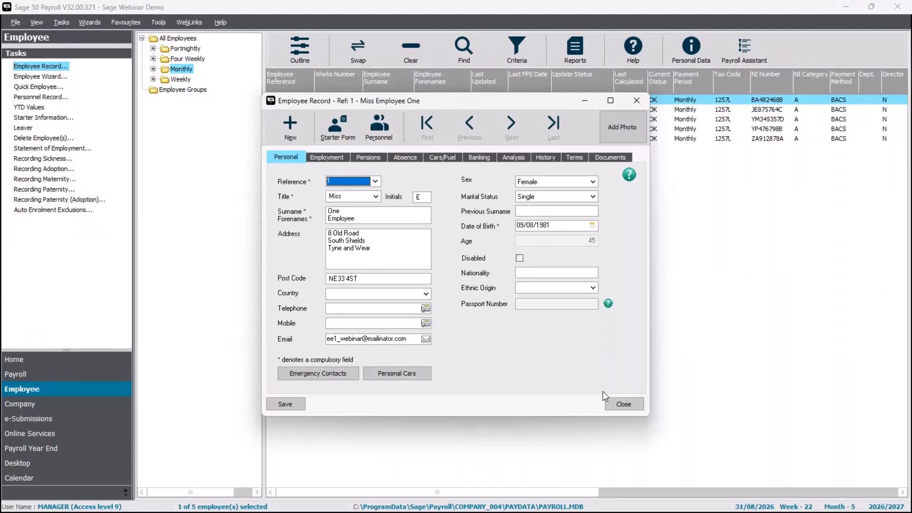
pyautogui.click(624, 404)
pyautogui.click(390, 99)
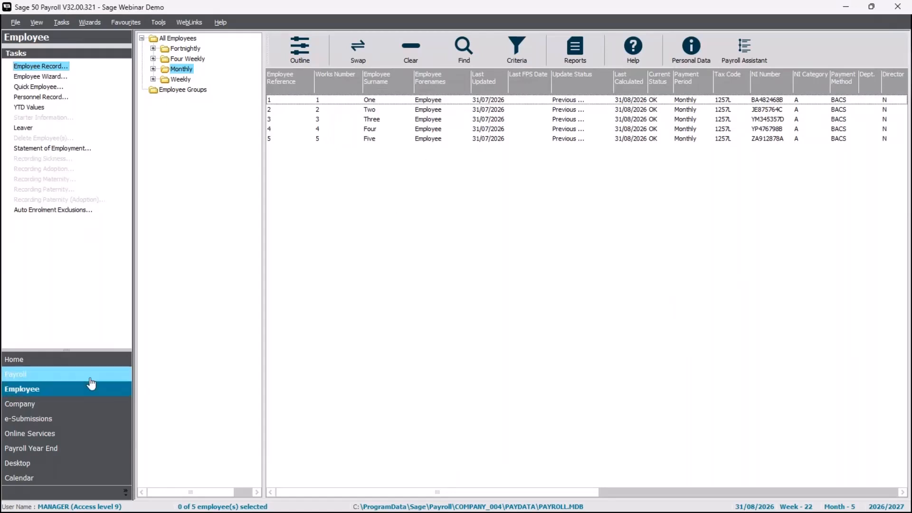
pyautogui.click(19, 374)
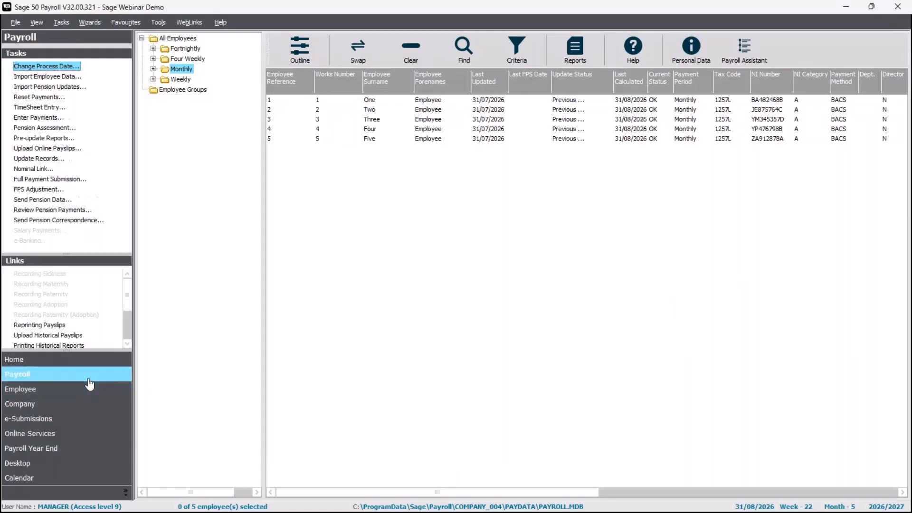
pyautogui.click(52, 79)
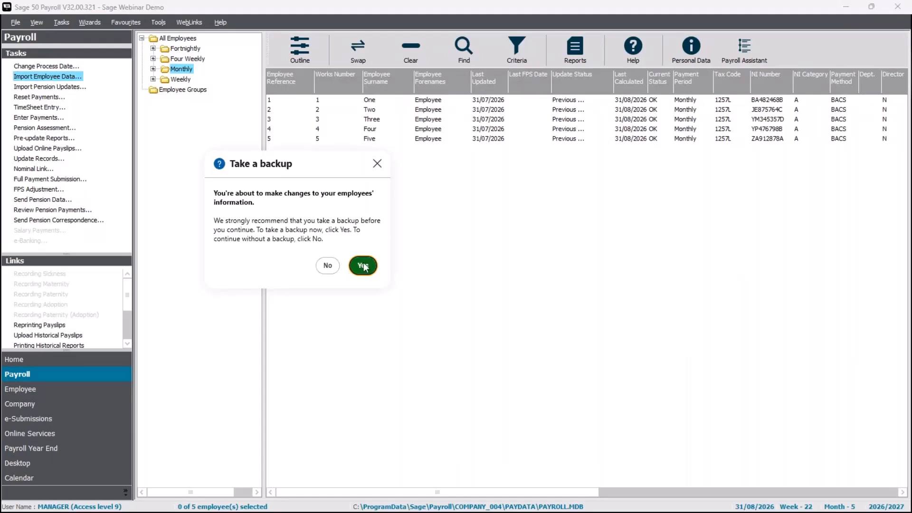
# Continue past the backup prompt to the import choices with one starter and one update.
pyautogui.click(328, 265)
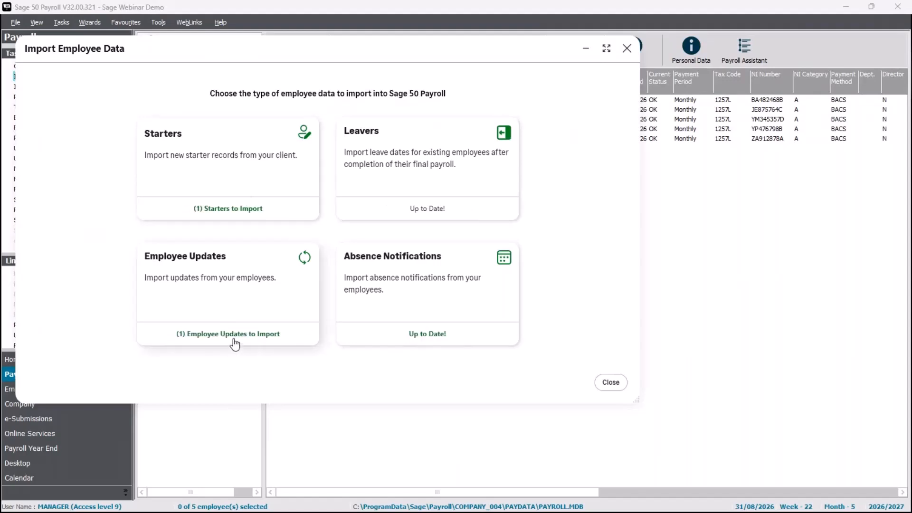
# Open Starters and review Employee Six's full details without changes.
pyautogui.click(245, 207)
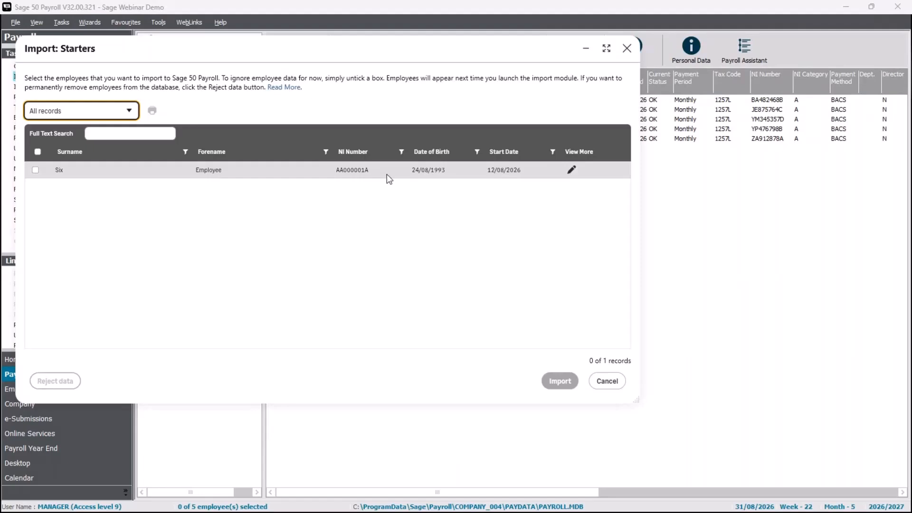
pyautogui.click(572, 171)
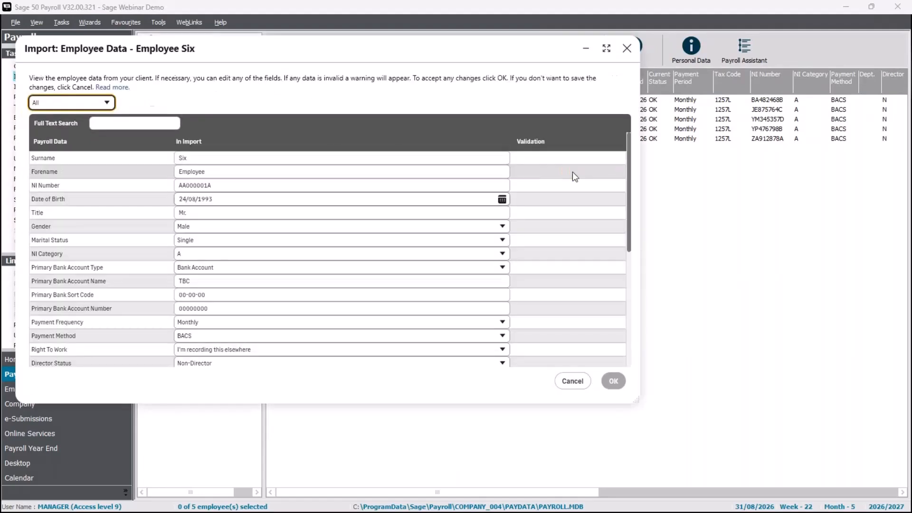
pyautogui.scroll(-2, 417, 255)
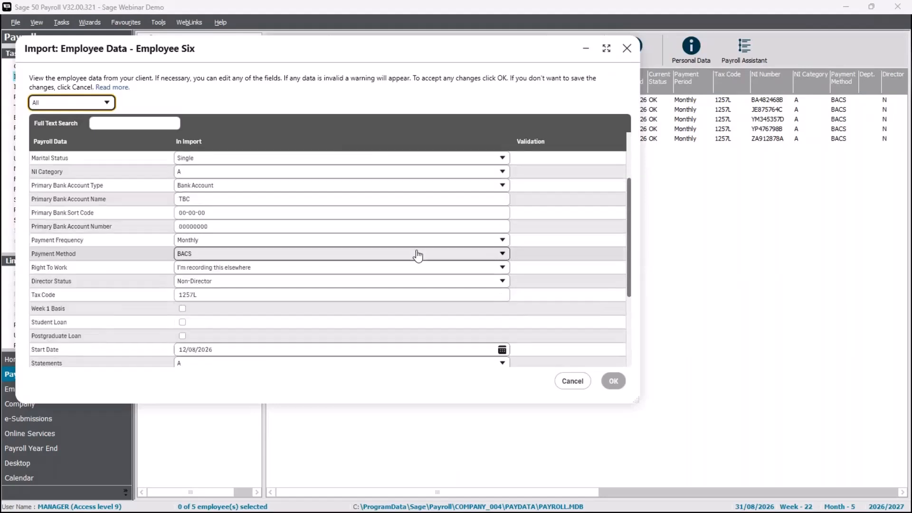
pyautogui.scroll(-3, 371, 331)
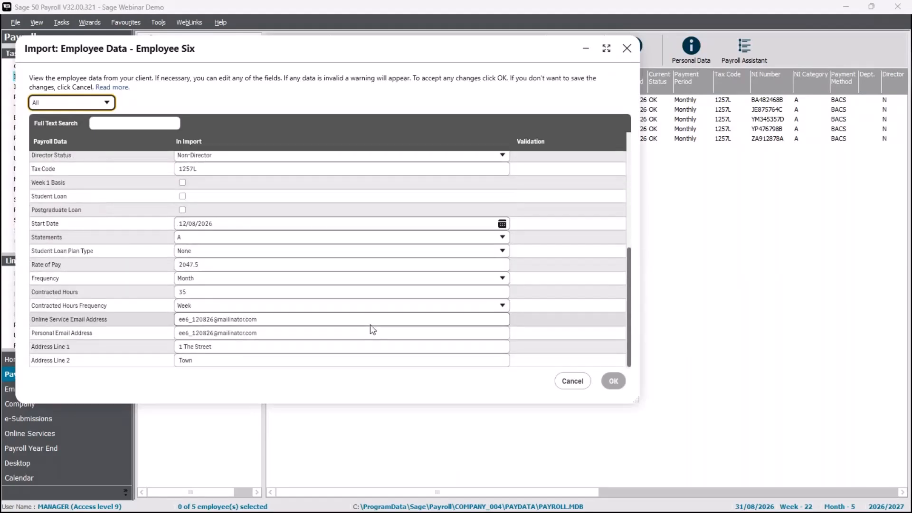
pyautogui.scroll(5, 370, 324)
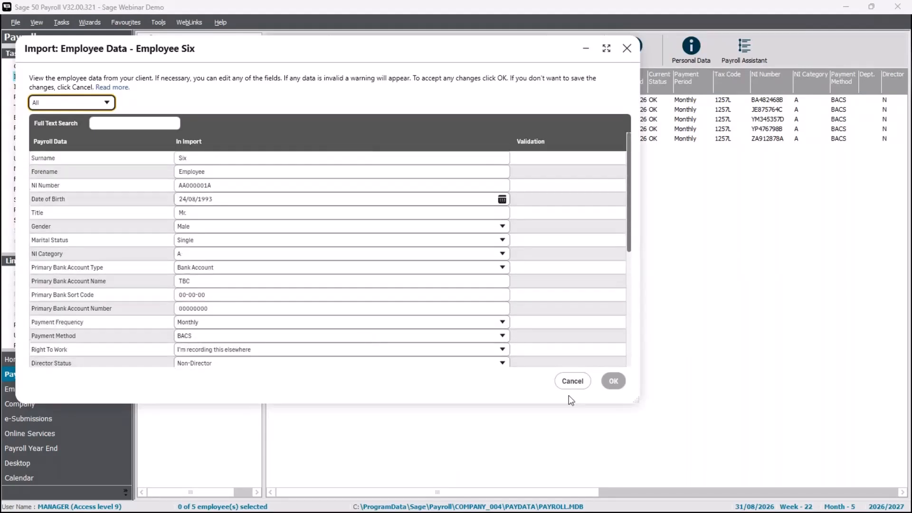
pyautogui.click(573, 381)
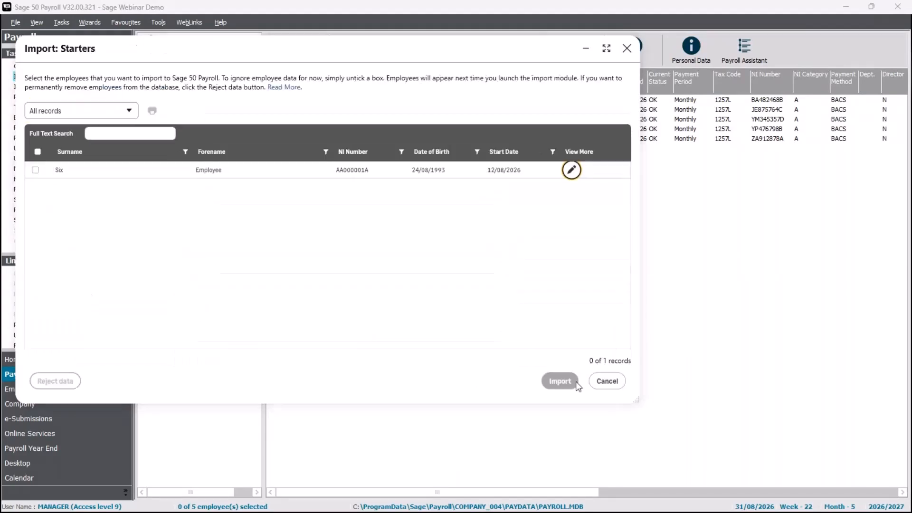
# Import Employee Six as a starter and return to the import choices.
pyautogui.click(35, 171)
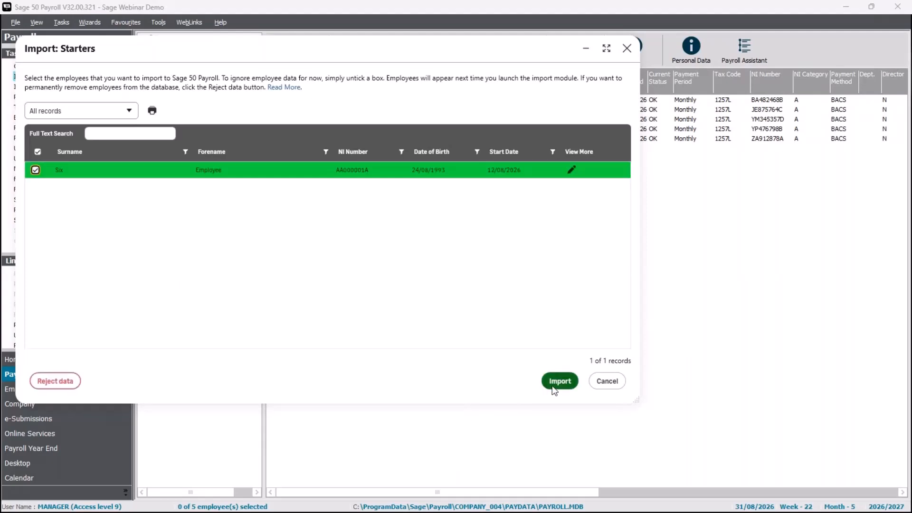
pyautogui.click(563, 381)
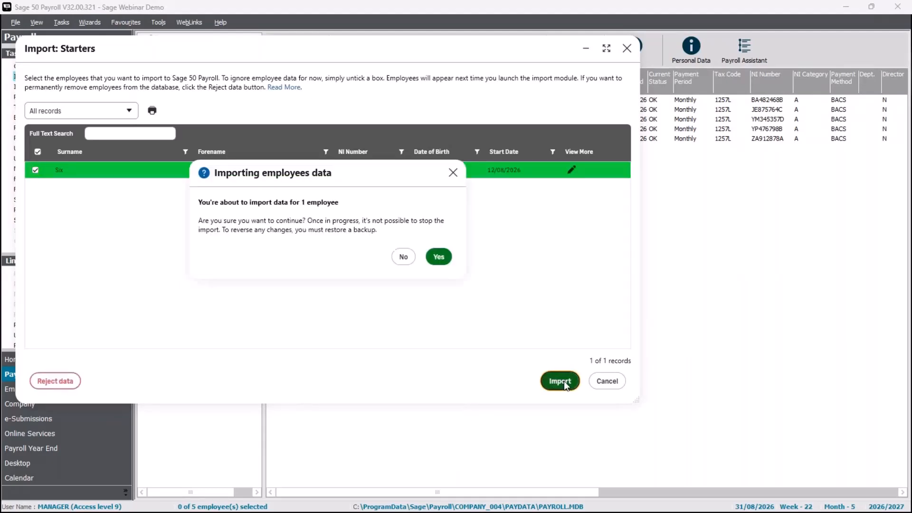
pyautogui.click(439, 258)
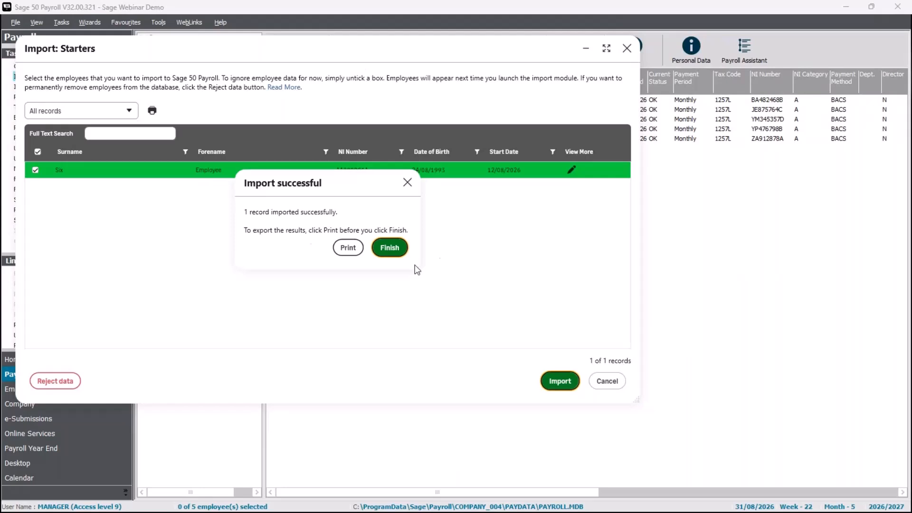
pyautogui.click(402, 243)
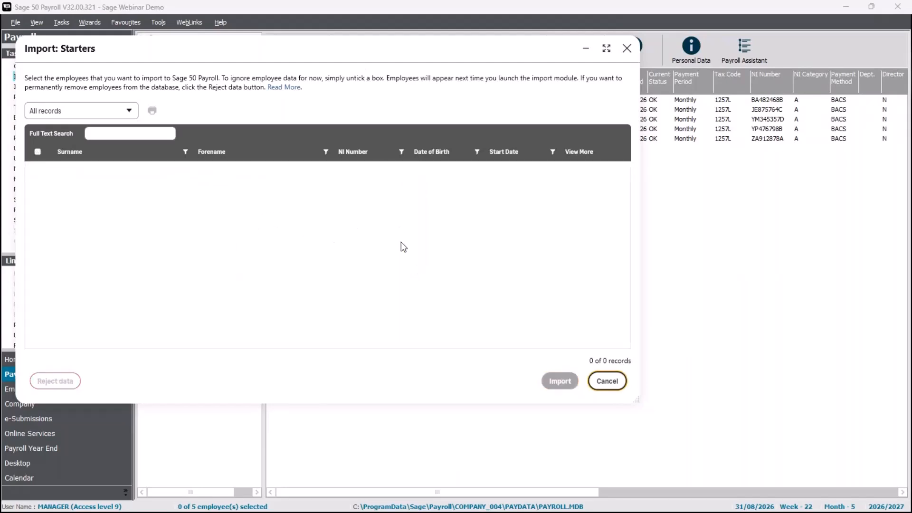
pyautogui.click(607, 382)
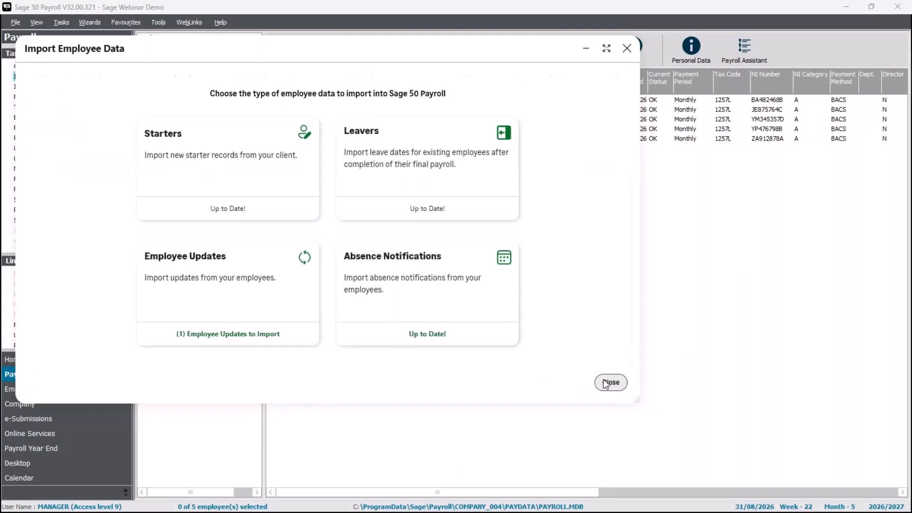
# Review and import Employee One's address update, then close Import Employee Data.
pyautogui.click(234, 308)
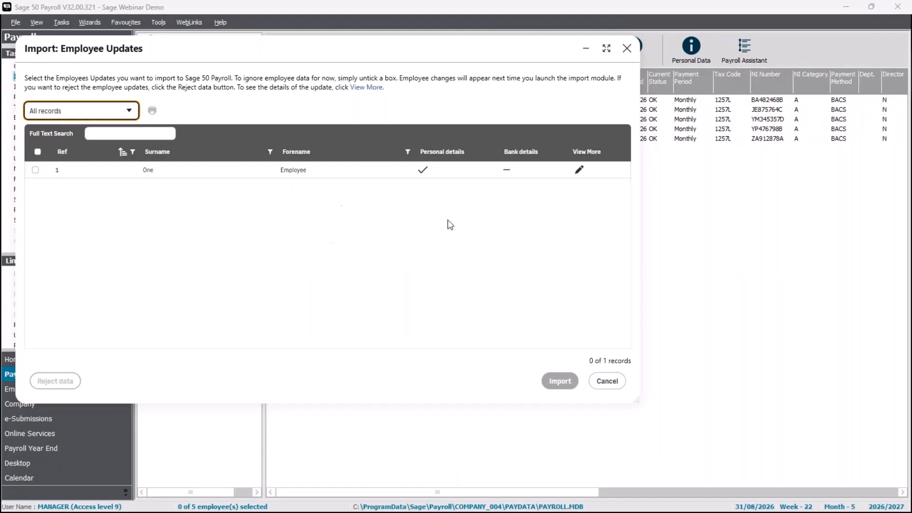
pyautogui.click(579, 170)
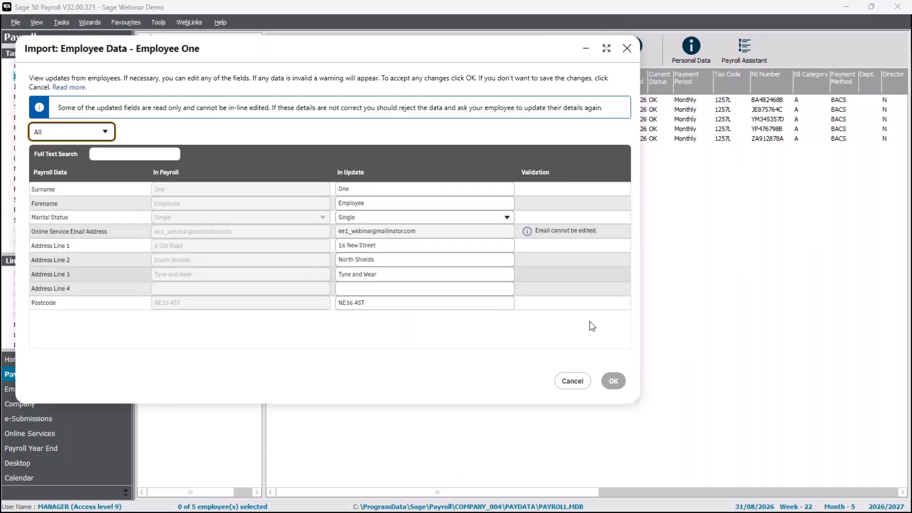
pyautogui.click(573, 381)
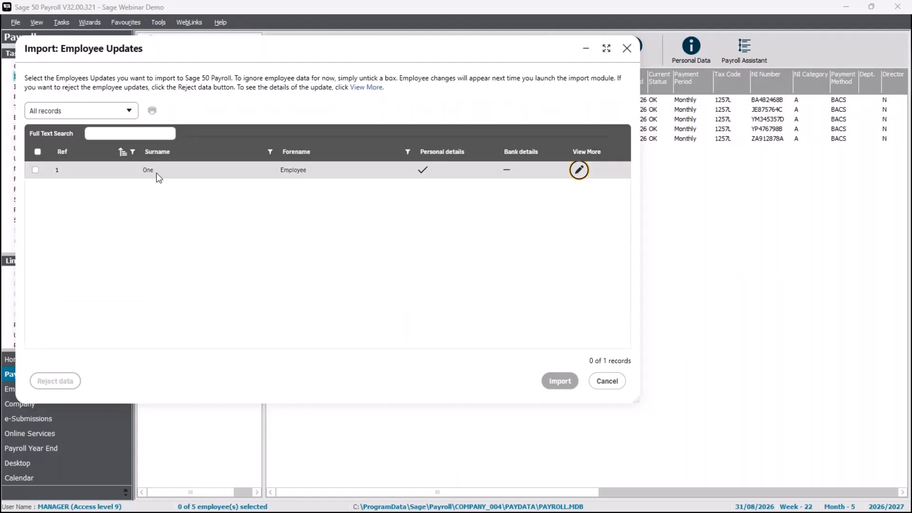
pyautogui.click(34, 170)
pyautogui.click(564, 382)
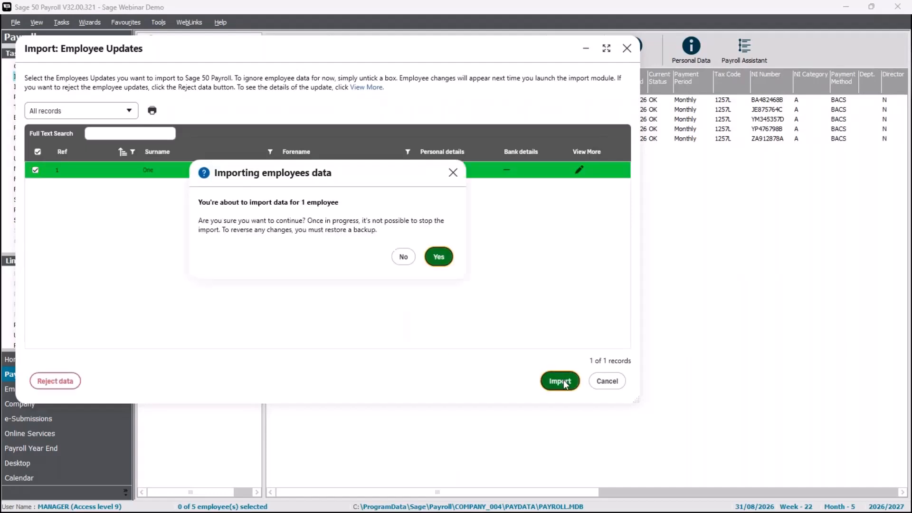
pyautogui.click(439, 257)
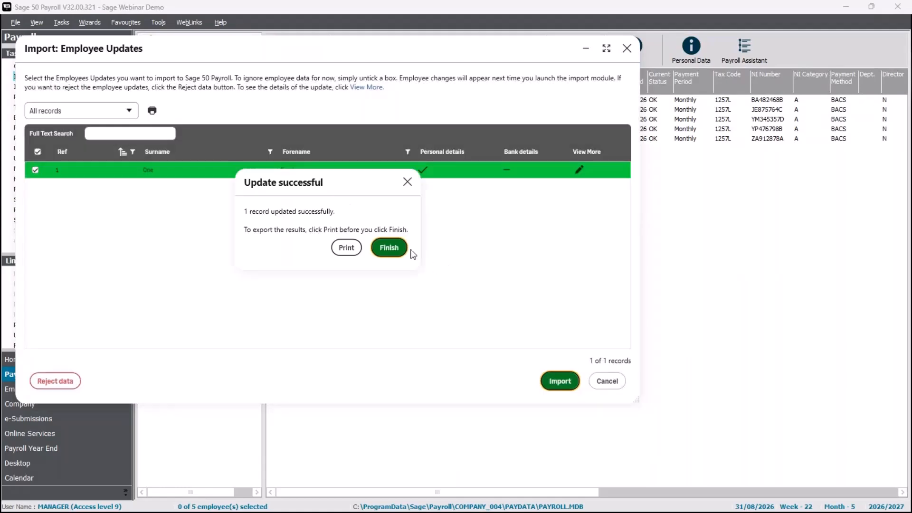
pyautogui.click(388, 248)
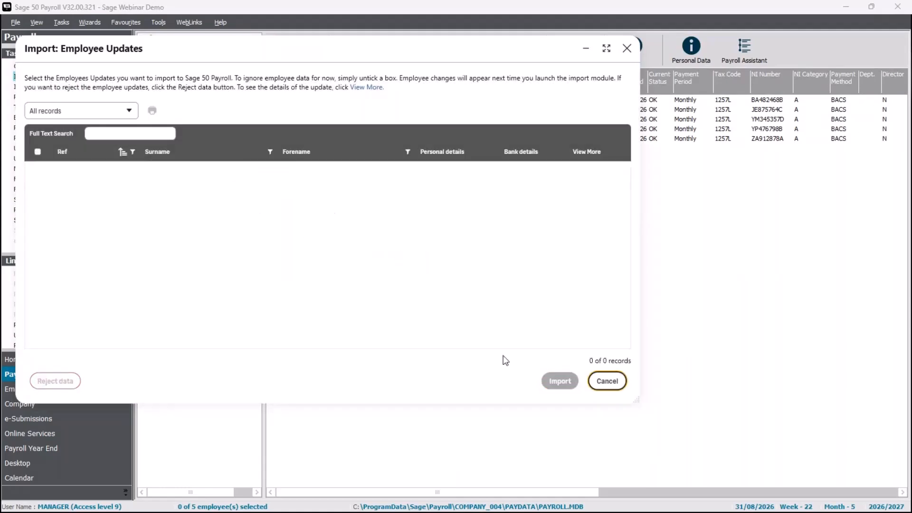
pyautogui.click(608, 381)
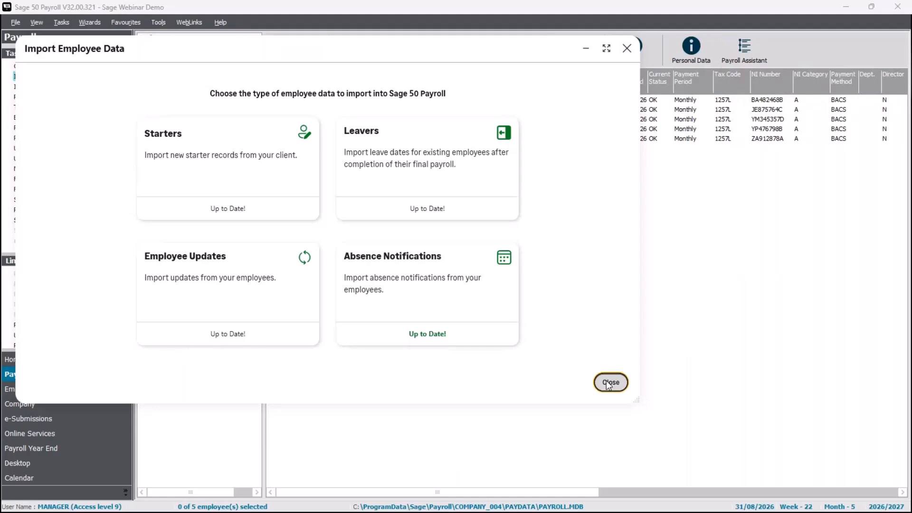
pyautogui.click(611, 382)
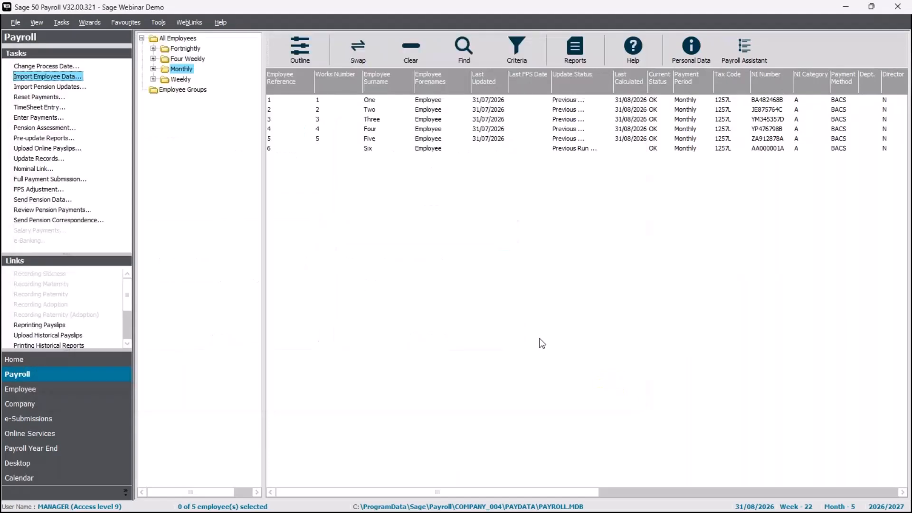
# Enable Online Services on Employee Six's Analysis tab and save the record.
pyautogui.doubleClick(390, 149)
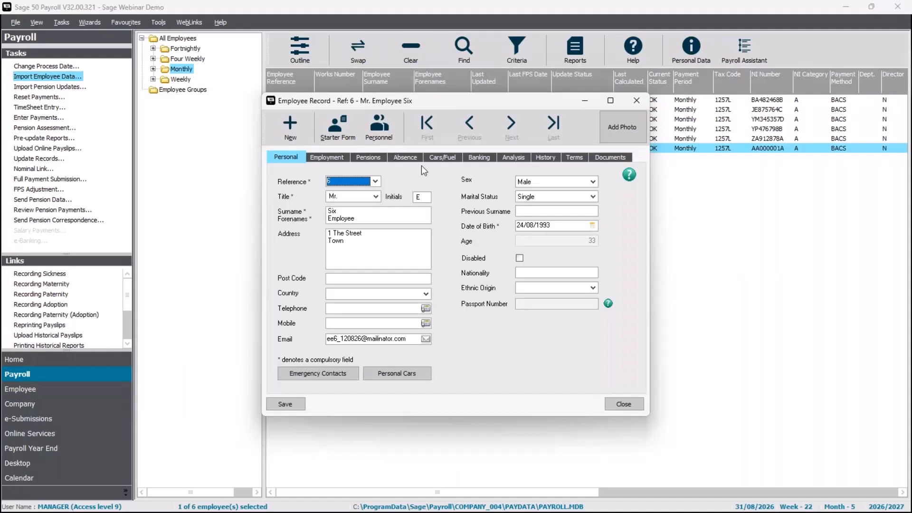
pyautogui.click(517, 159)
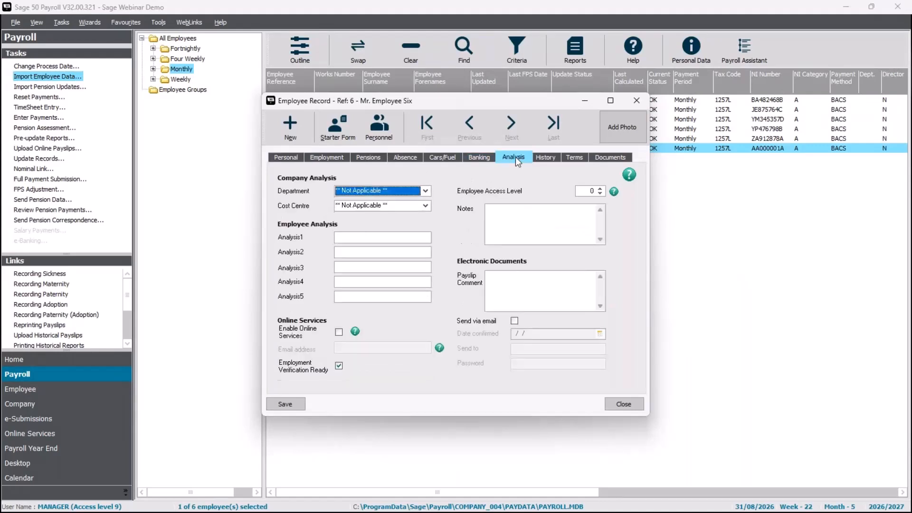
pyautogui.click(339, 332)
pyautogui.click(339, 366)
pyautogui.click(287, 404)
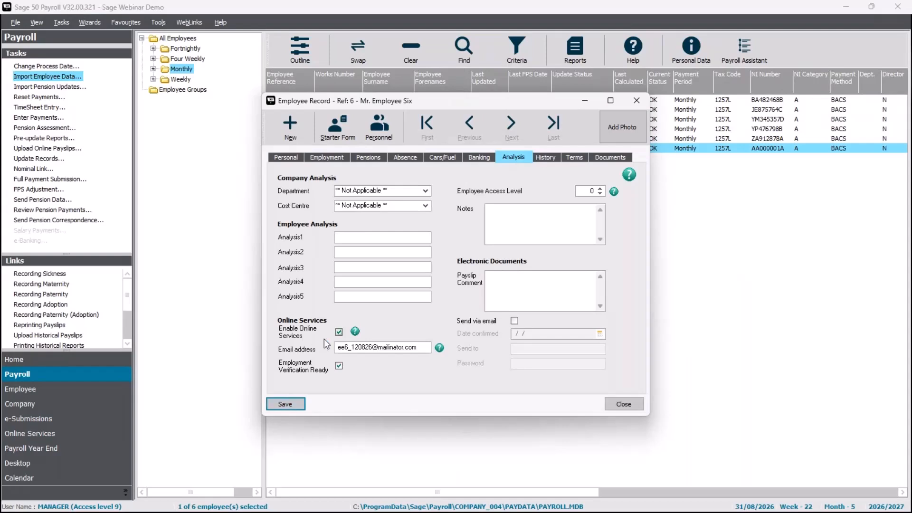
pyautogui.click(621, 406)
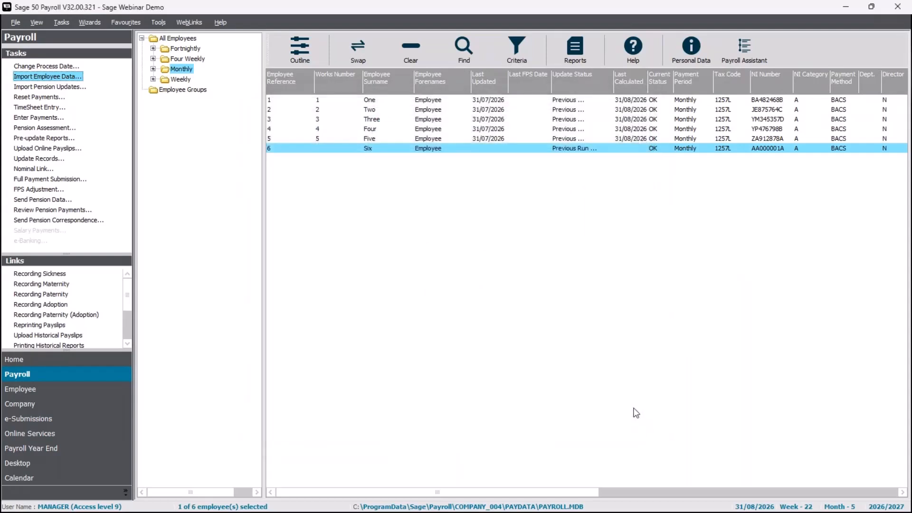
# Open Employee One's record to confirm the new North Shields address.
pyautogui.click(391, 148)
pyautogui.click(379, 101)
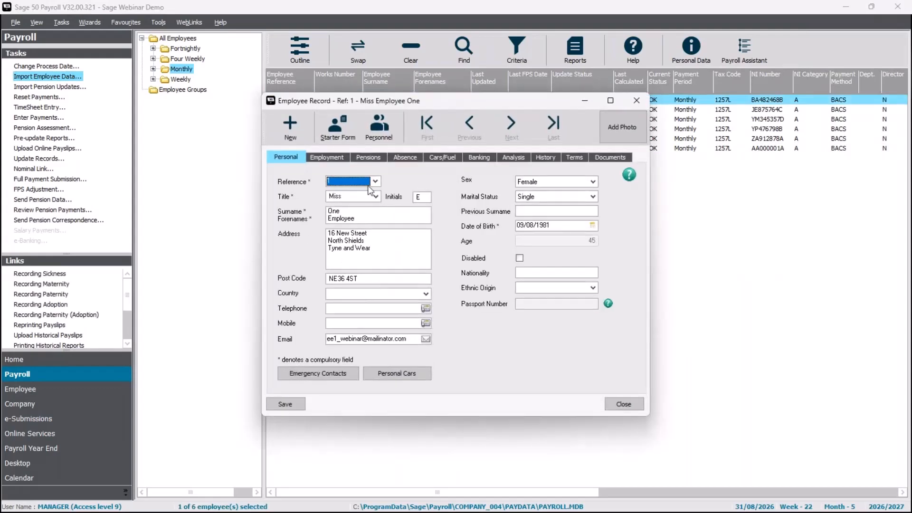
pyautogui.click(618, 406)
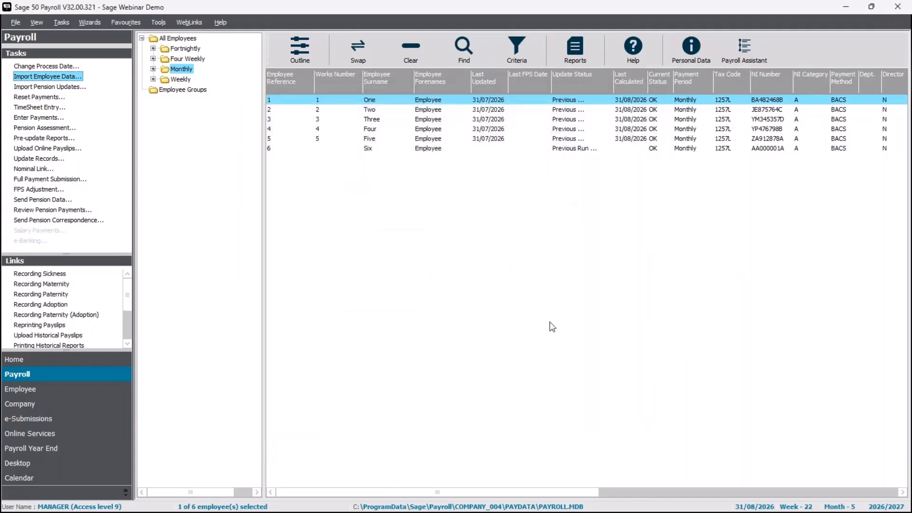